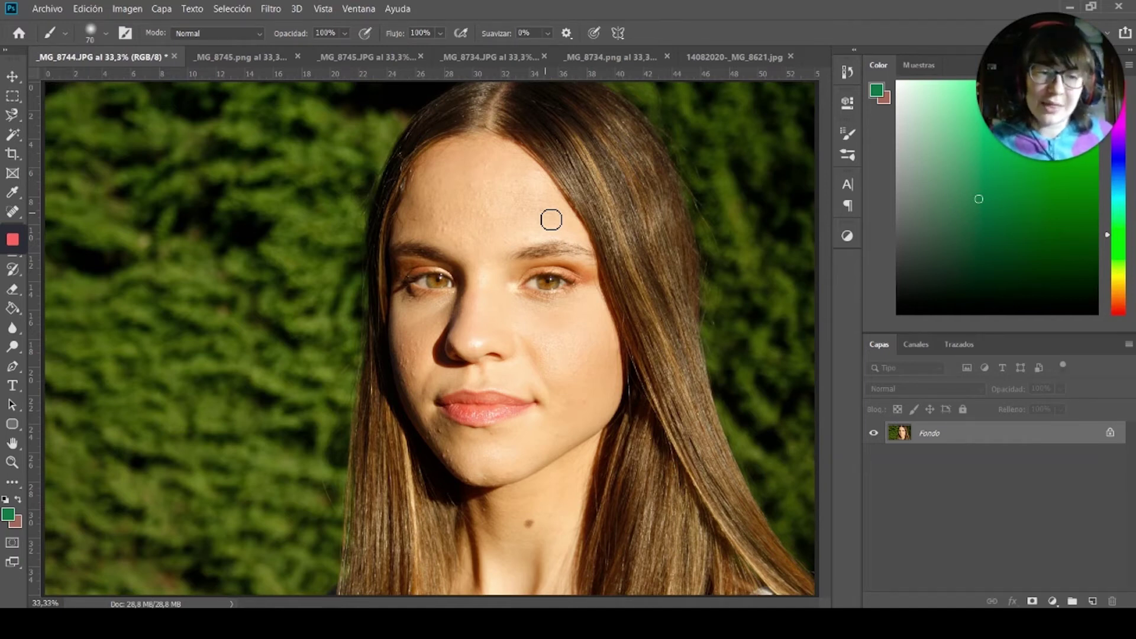
- Convert the locked background into a regular layer with the default settings and duplicate that layer in the same document
double_click(1078, 437)
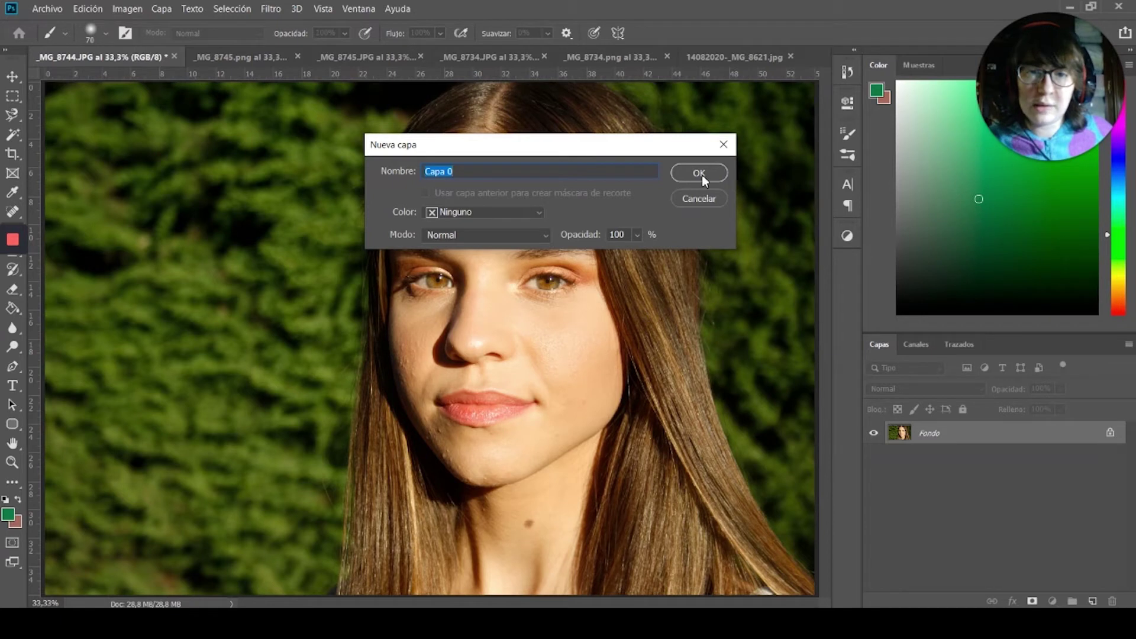
click(698, 174)
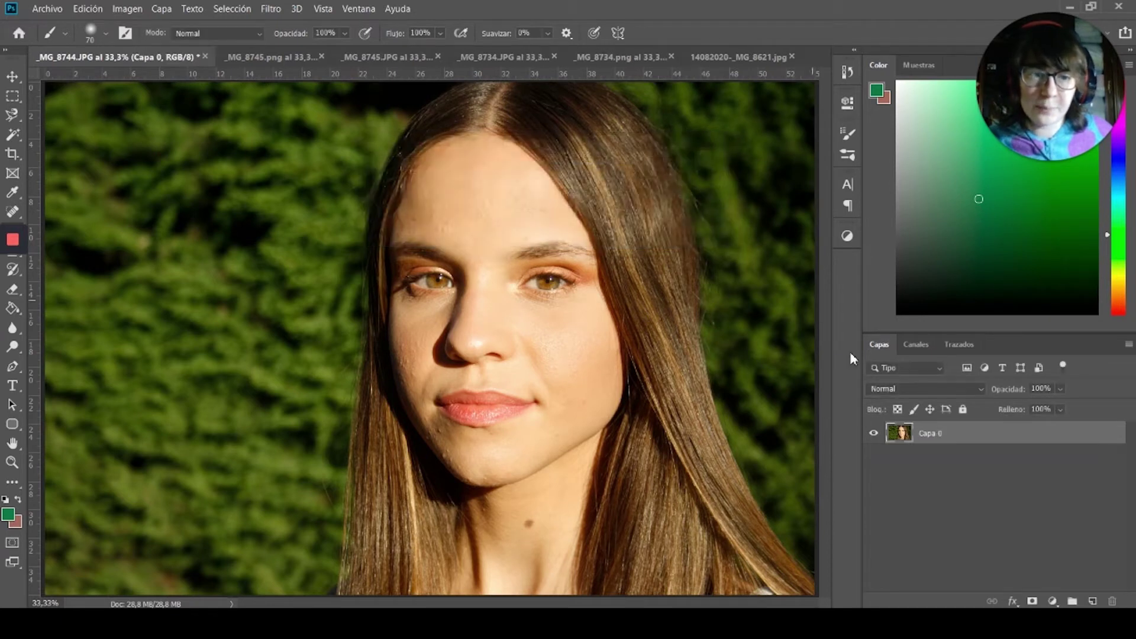
right_click(939, 439)
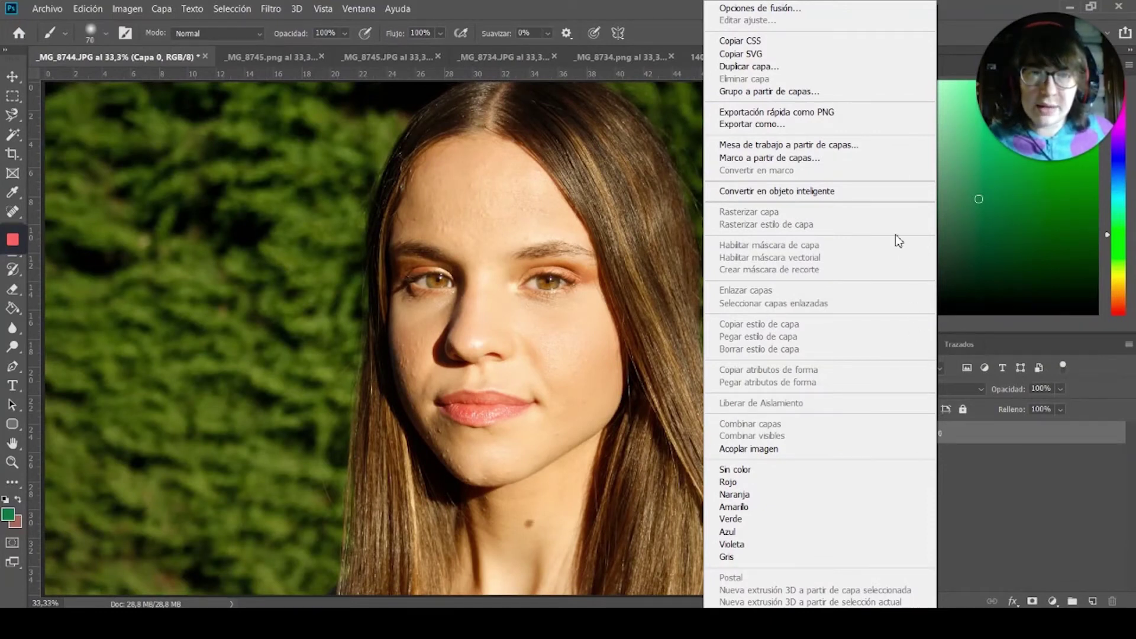
click(774, 68)
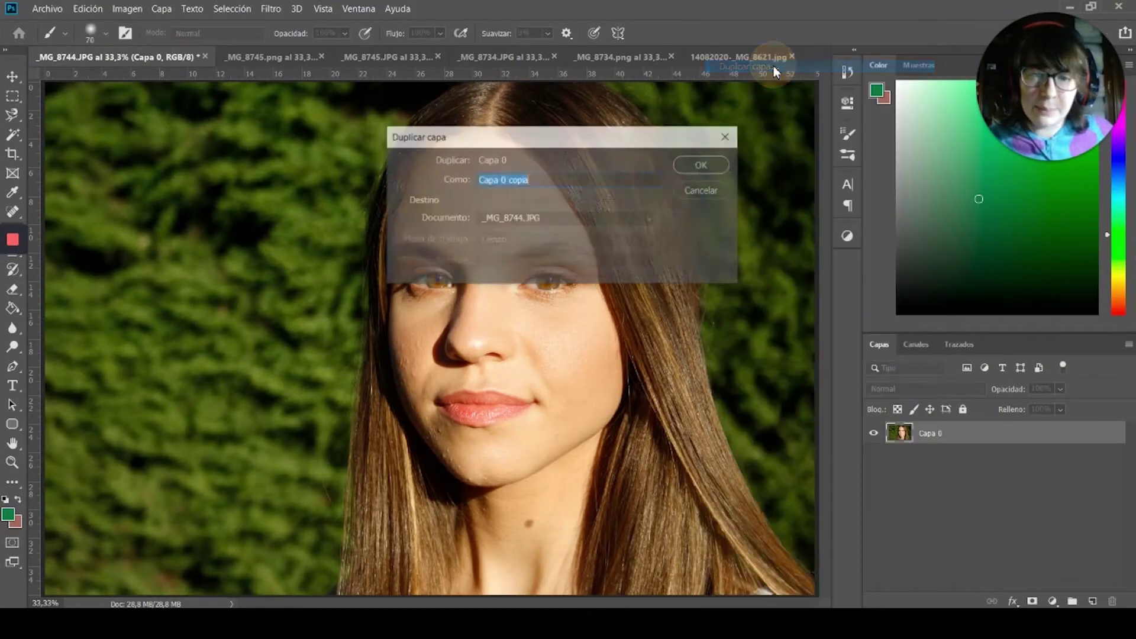
click(704, 166)
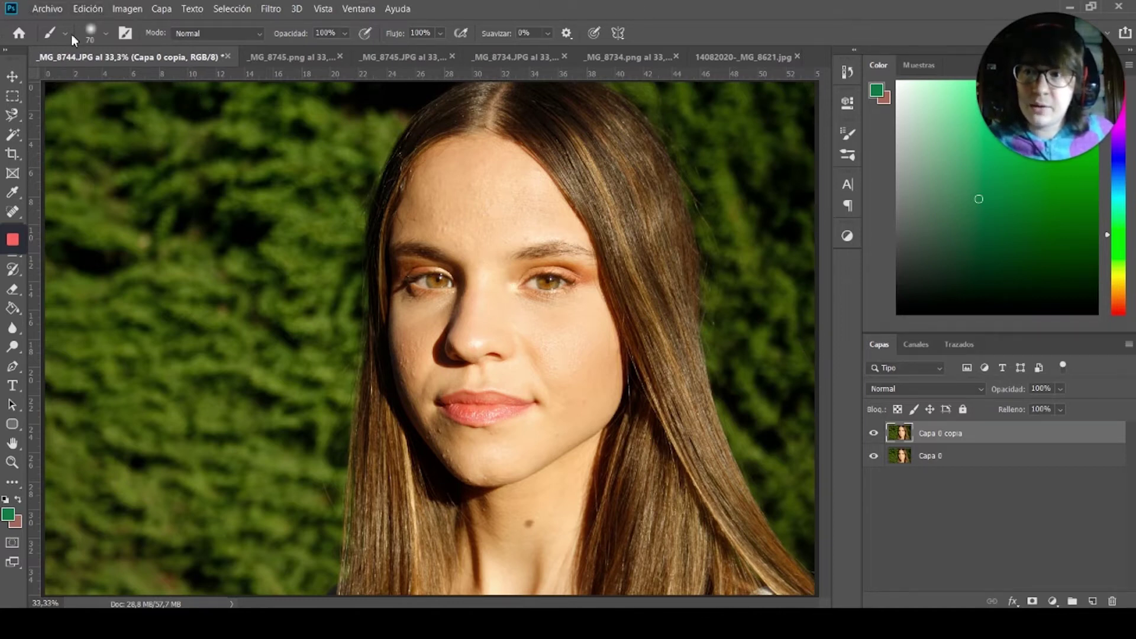
- Invert the colours of the duplicated layer and set its blend mode to Luz intensa
click(127, 7)
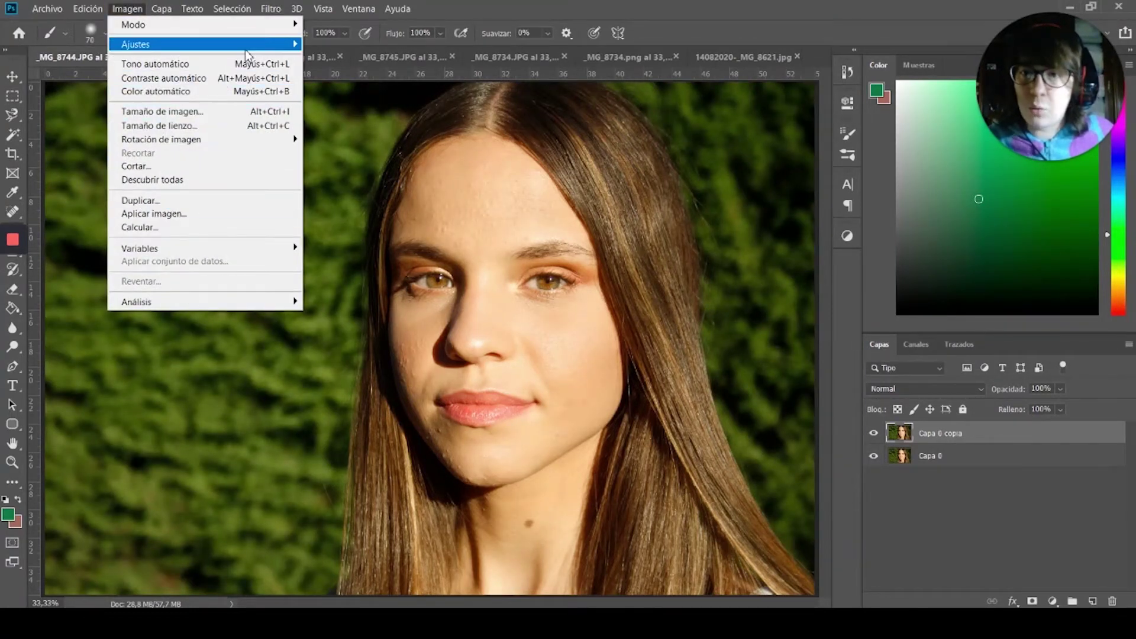
mouse_move(246, 48)
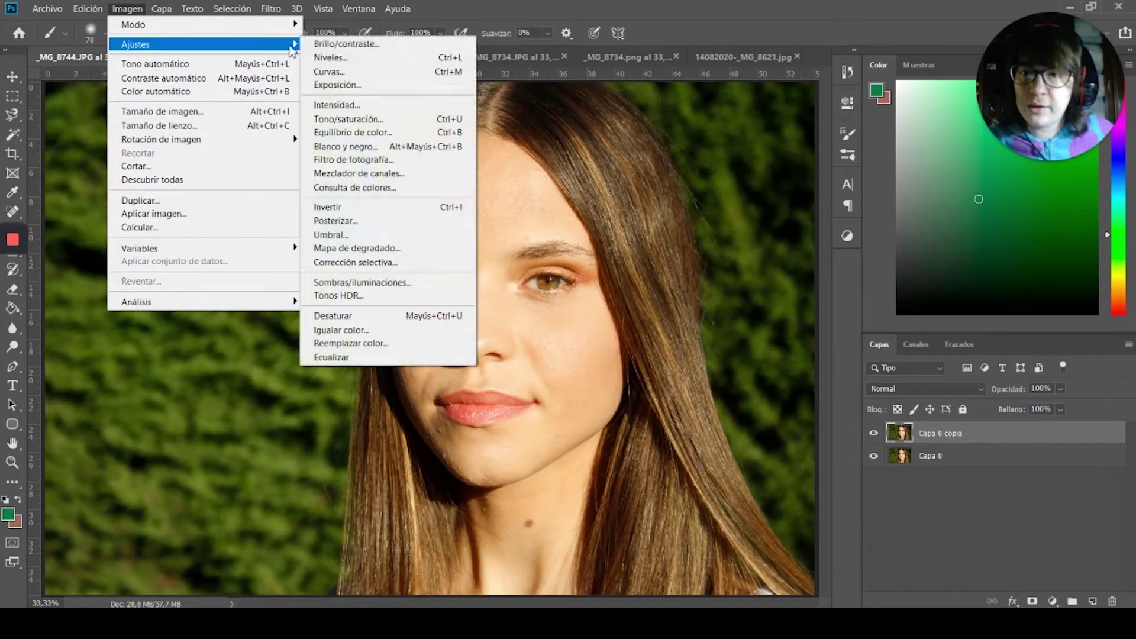
click(375, 210)
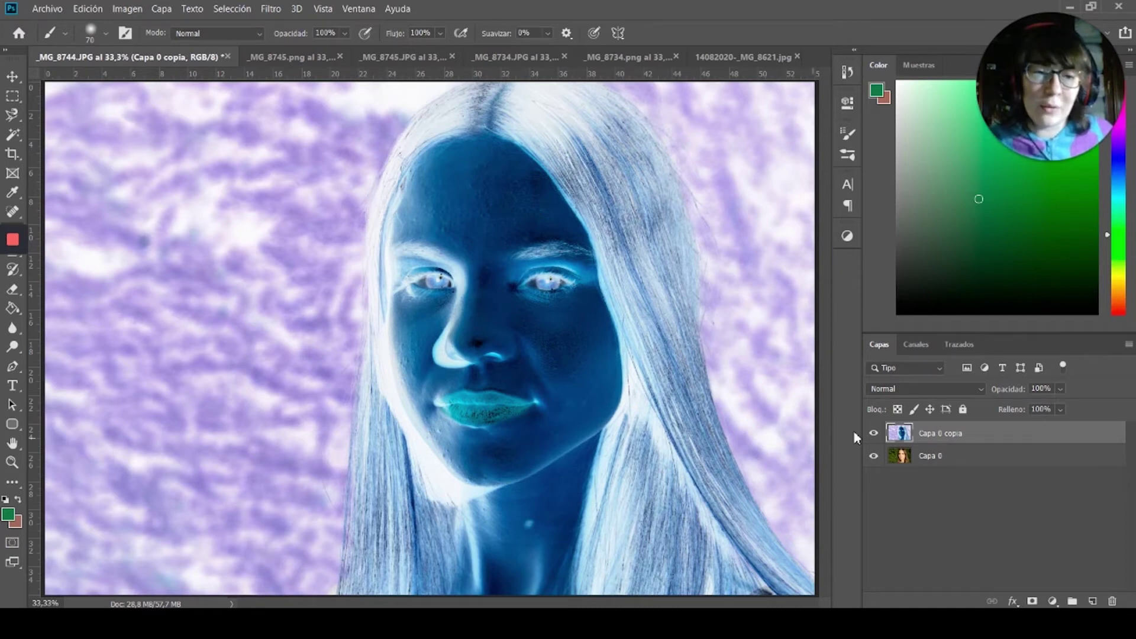
click(970, 393)
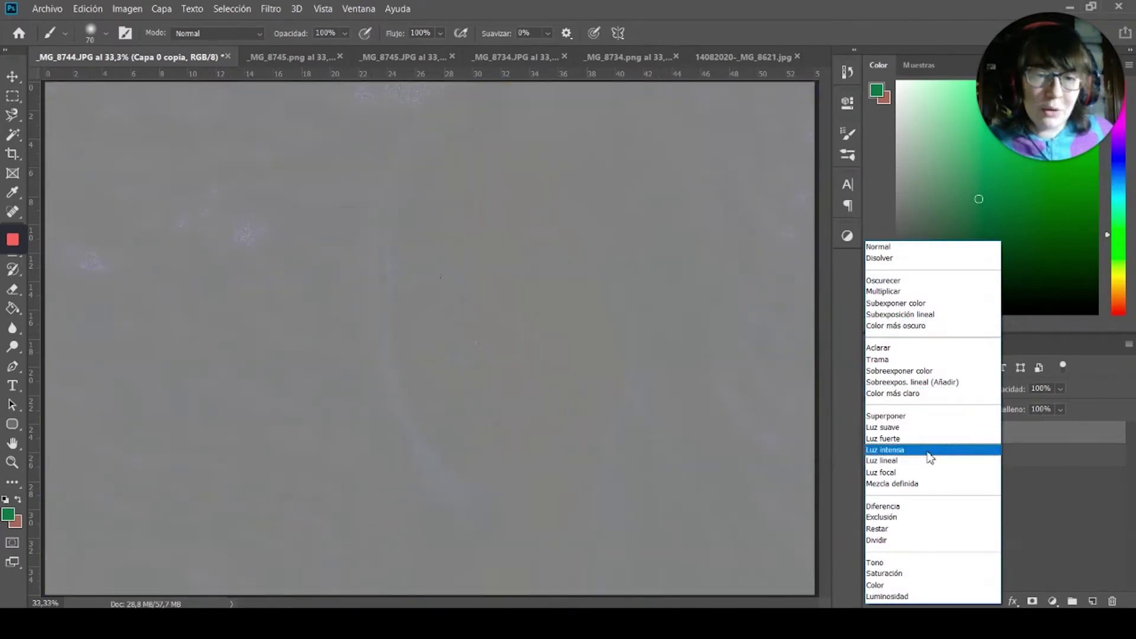
click(927, 452)
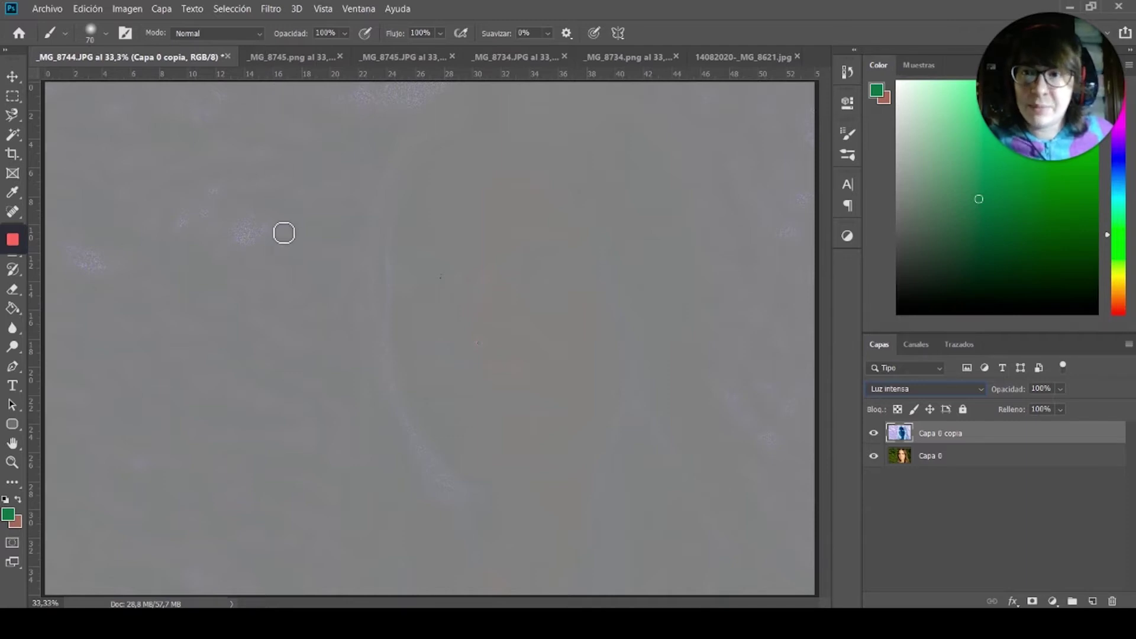
- Apply a Gaussian blur (Desenfoque gaussiano) with a radius of 2,7 pixels to the inverted layer
click(283, 8)
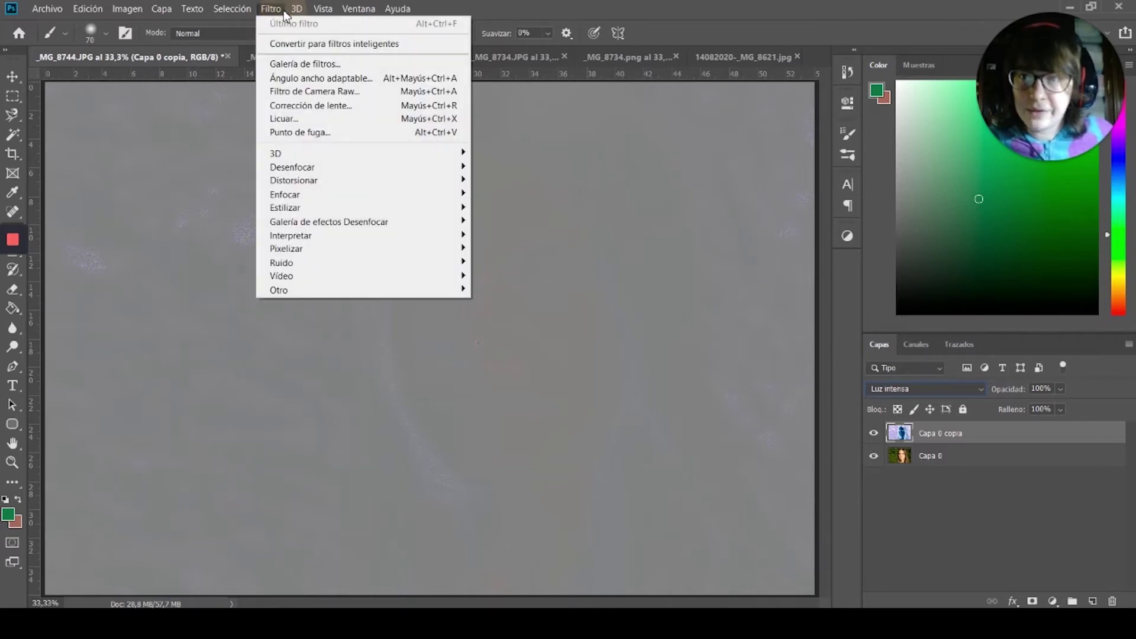
mouse_move(309, 170)
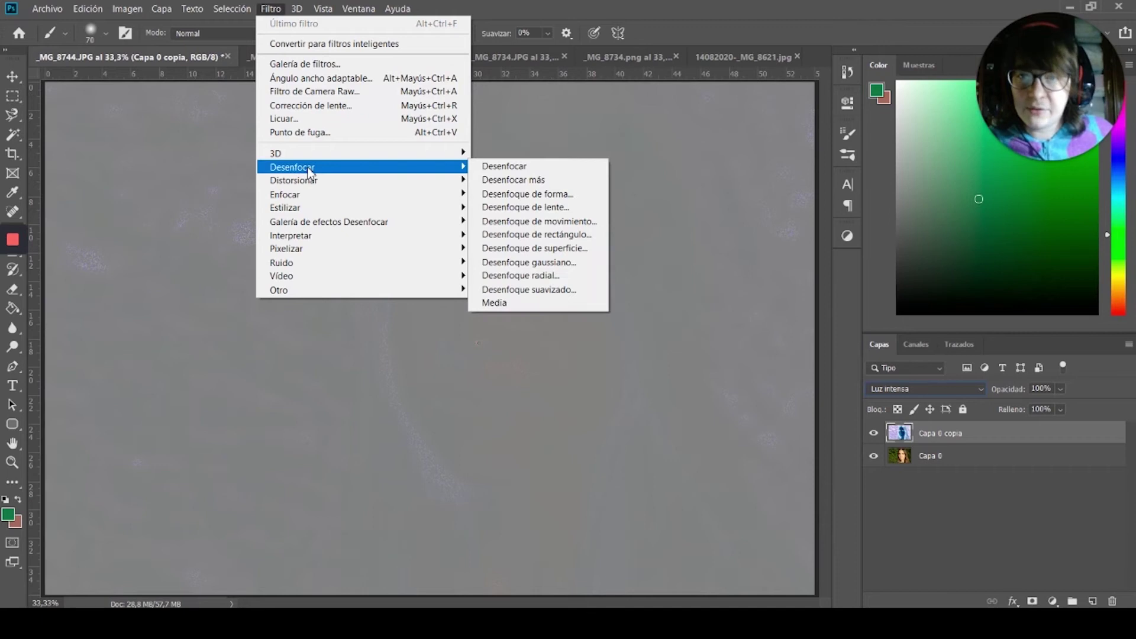
click(561, 269)
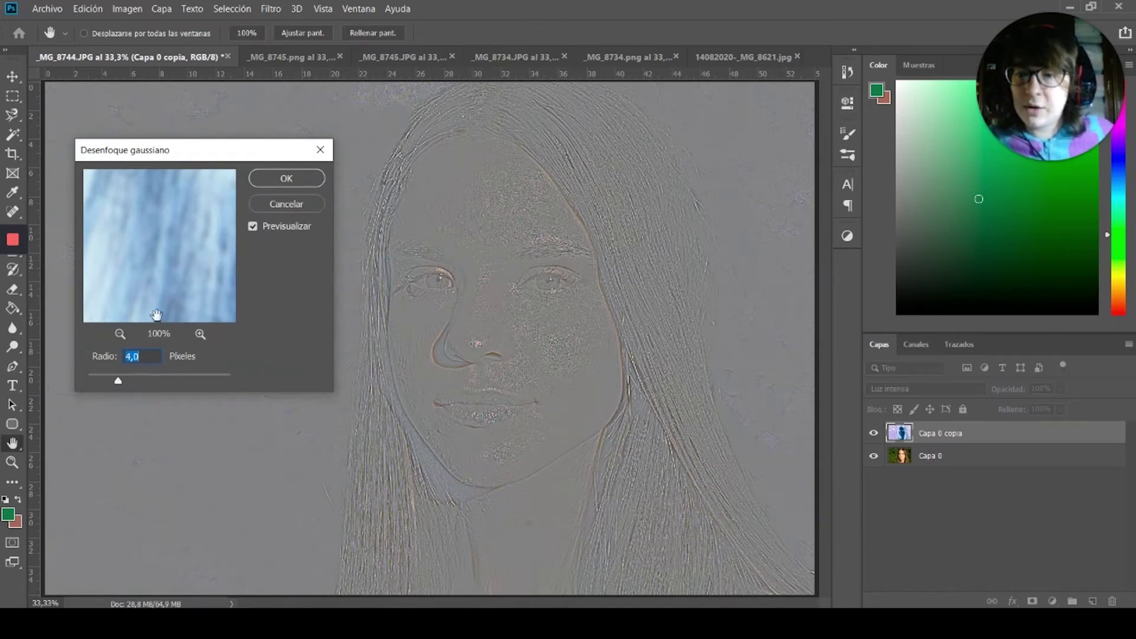
drag(122, 385, 148, 385)
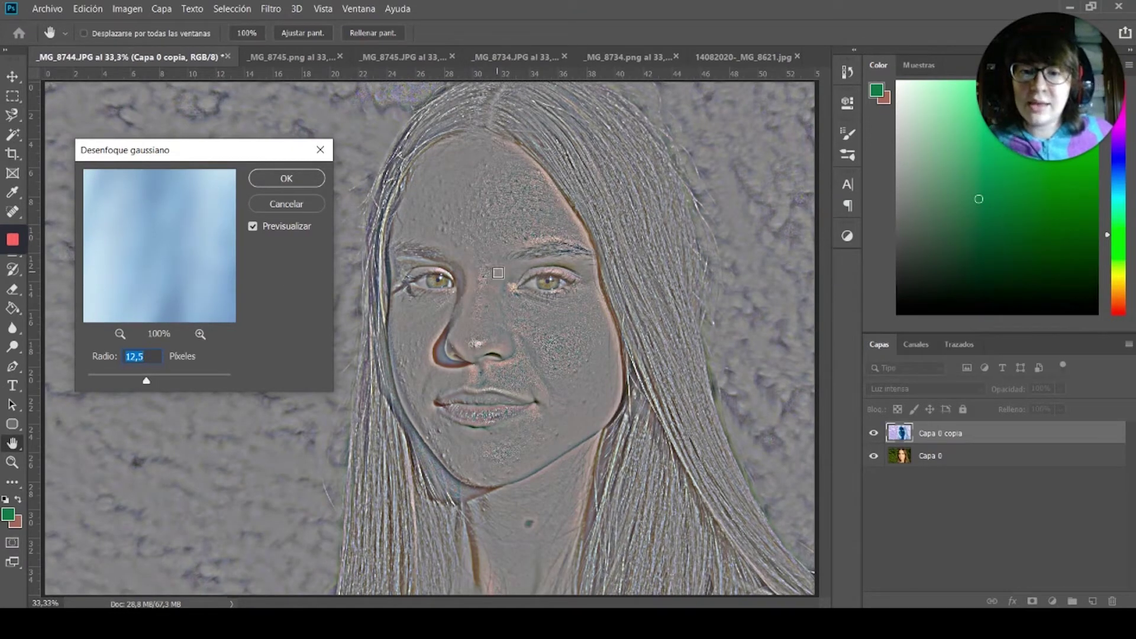
drag(139, 379, 127, 385)
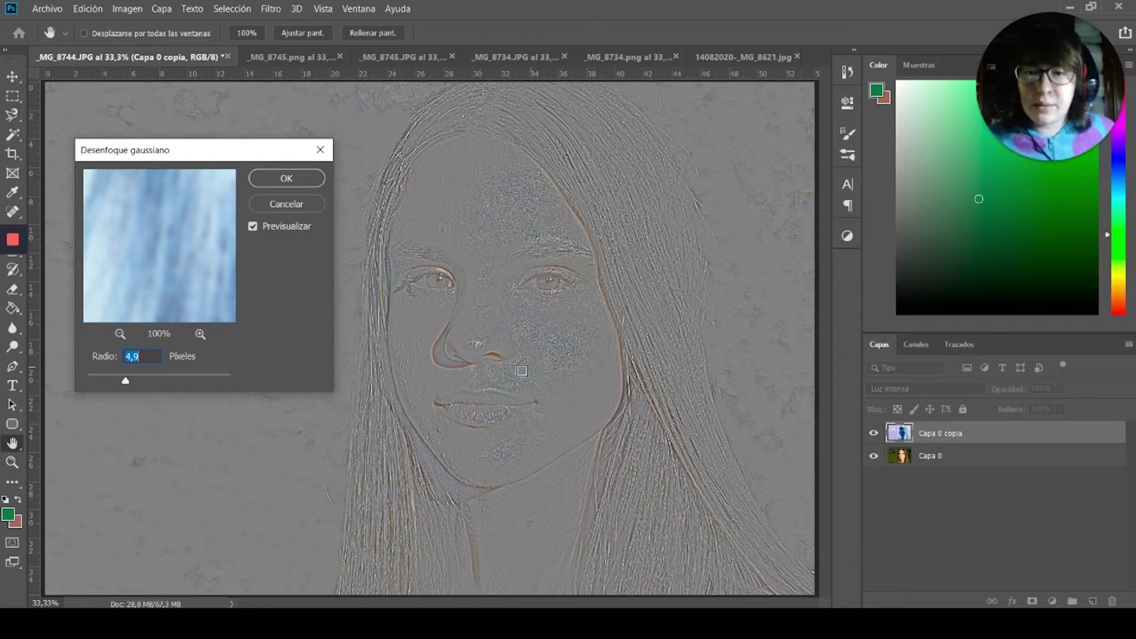
drag(124, 382, 117, 384)
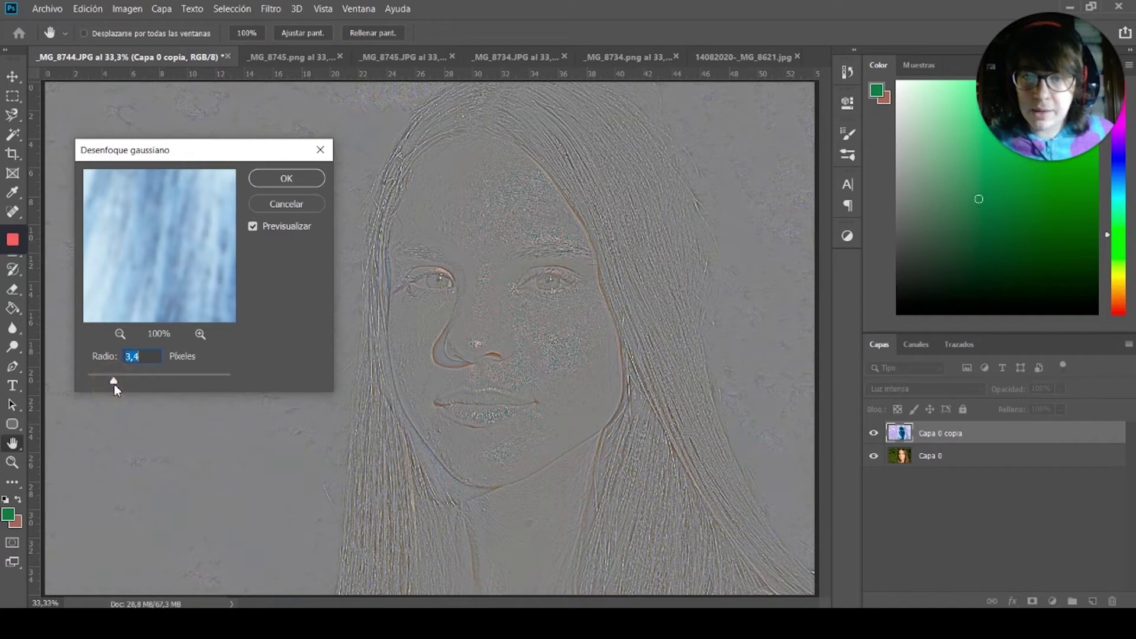
drag(107, 388, 111, 380)
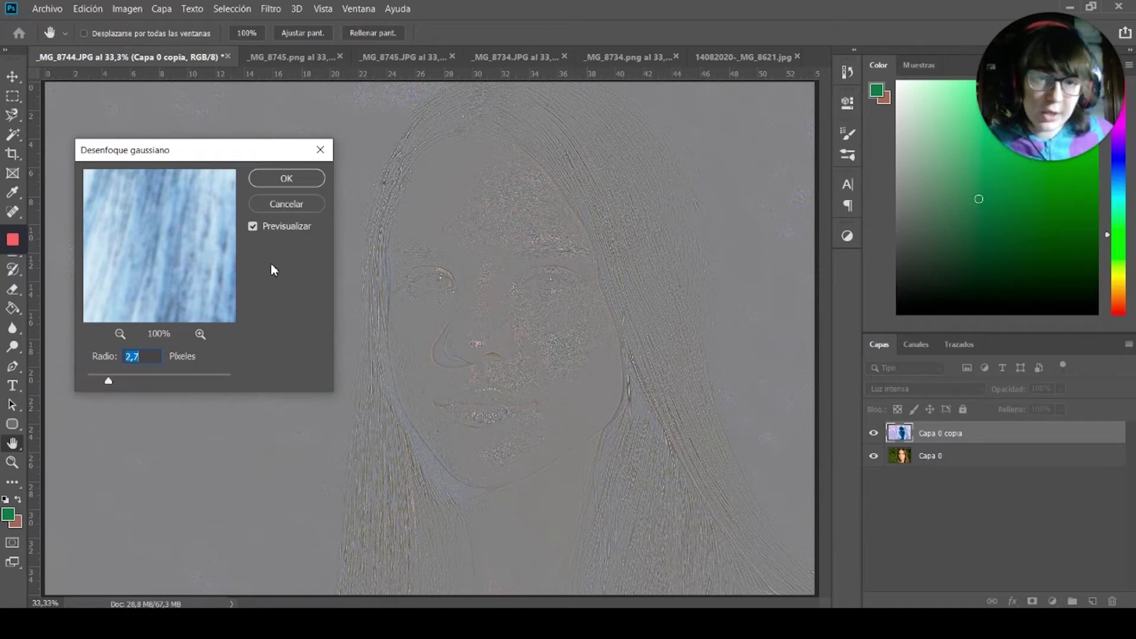
click(289, 179)
key(b)
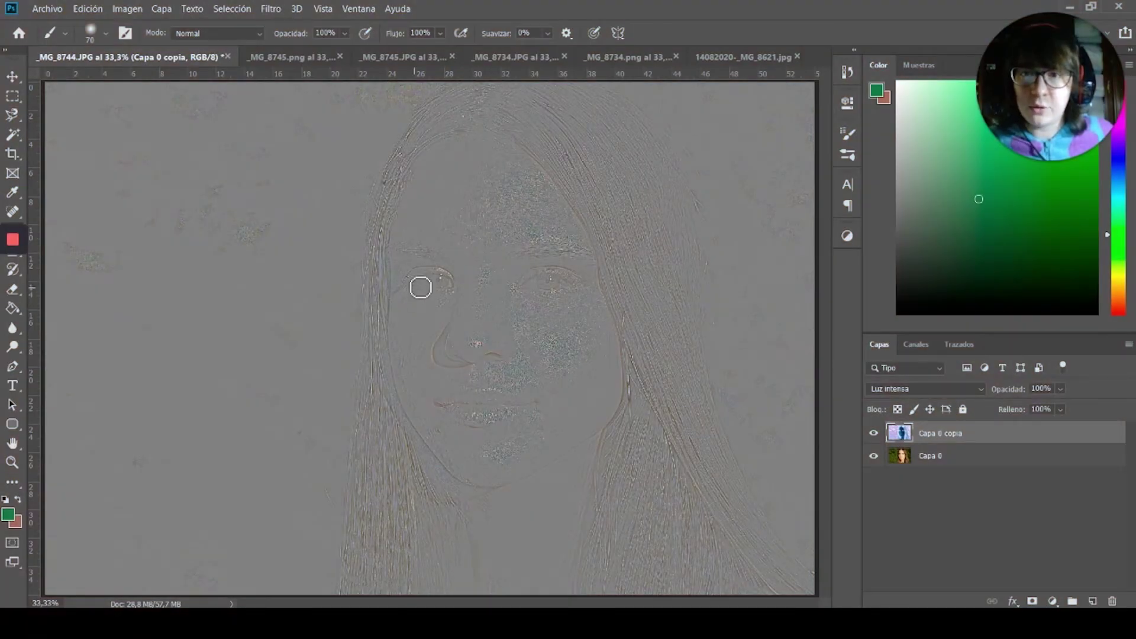
- Apply a High Pass filter (Paso alto) with a radius of 7,6 pixels to the inverted layer
click(269, 9)
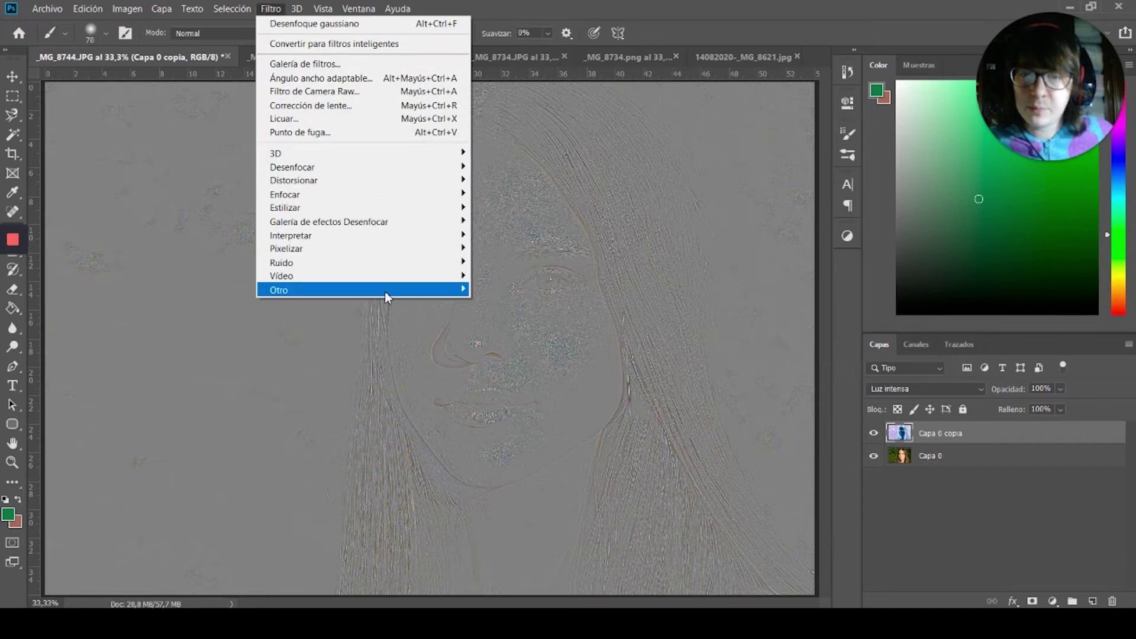
mouse_move(384, 291)
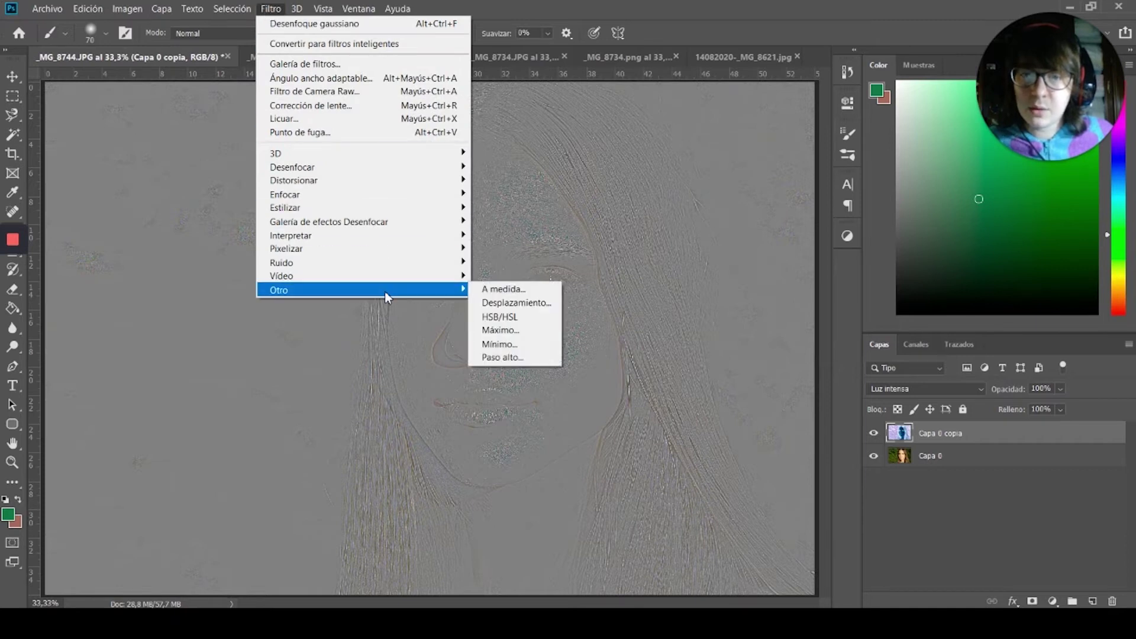
click(505, 357)
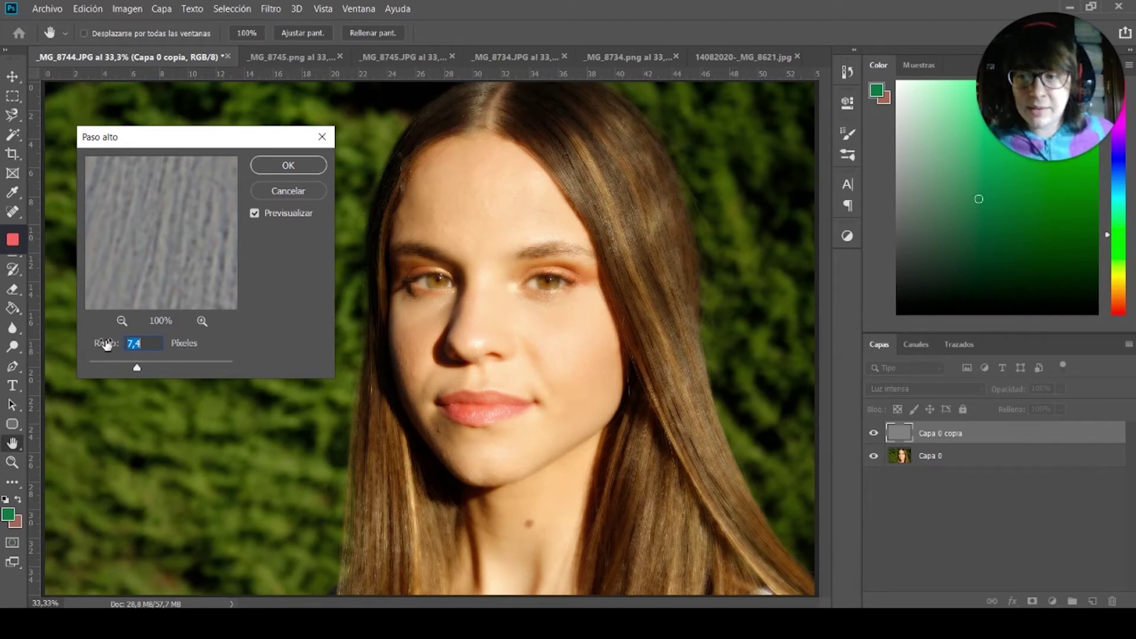
drag(136, 368, 186, 368)
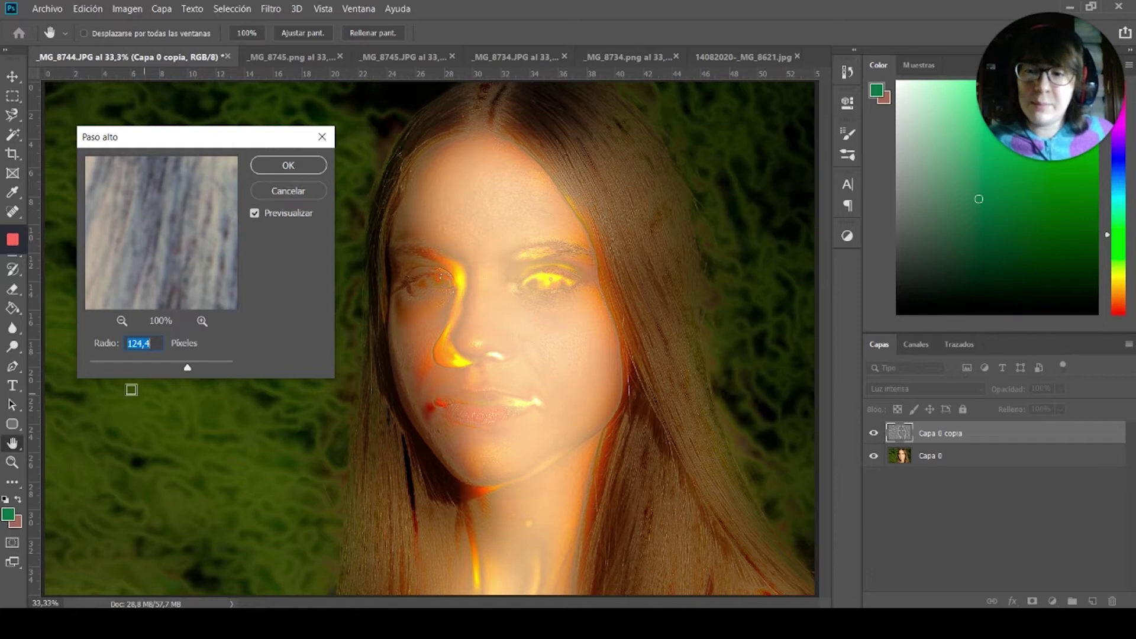
drag(97, 375, 101, 371)
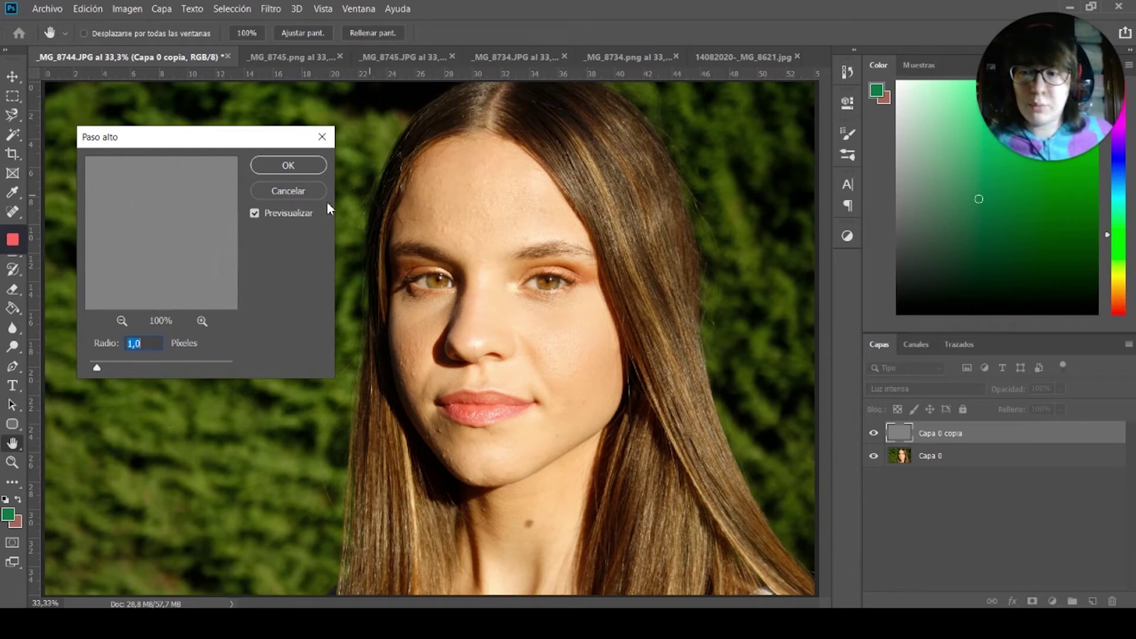
click(129, 364)
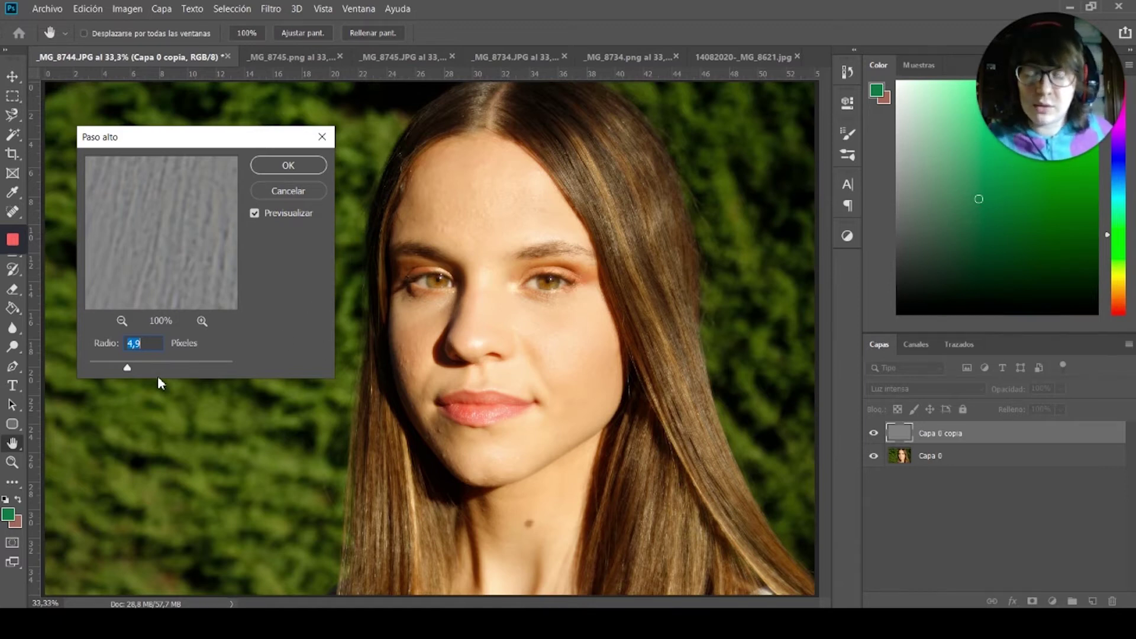
drag(141, 362, 152, 362)
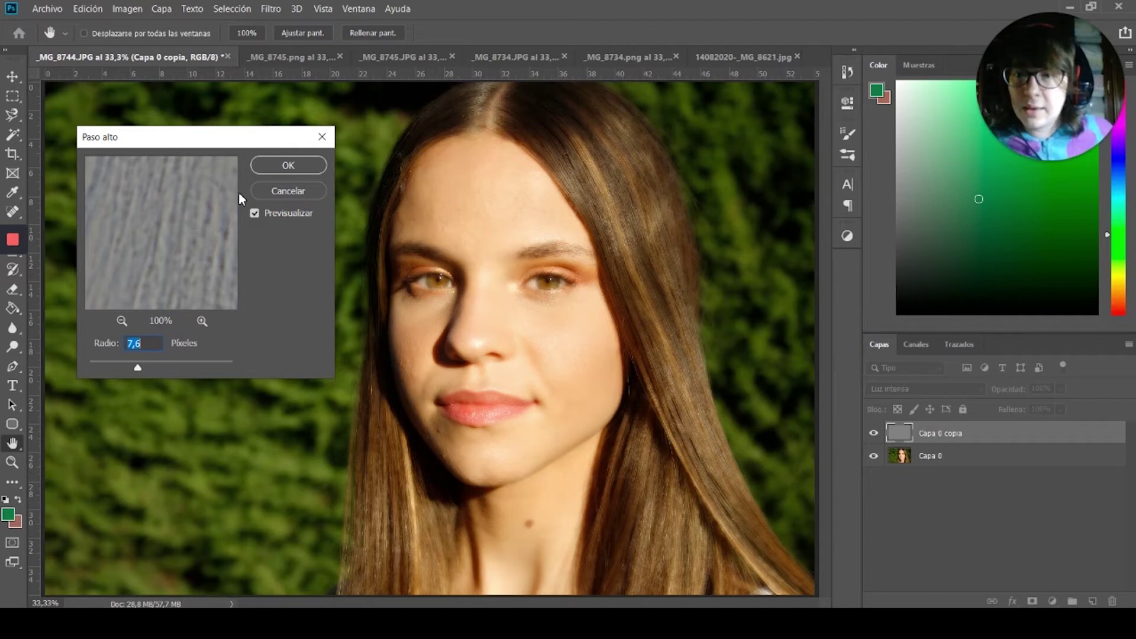
click(287, 173)
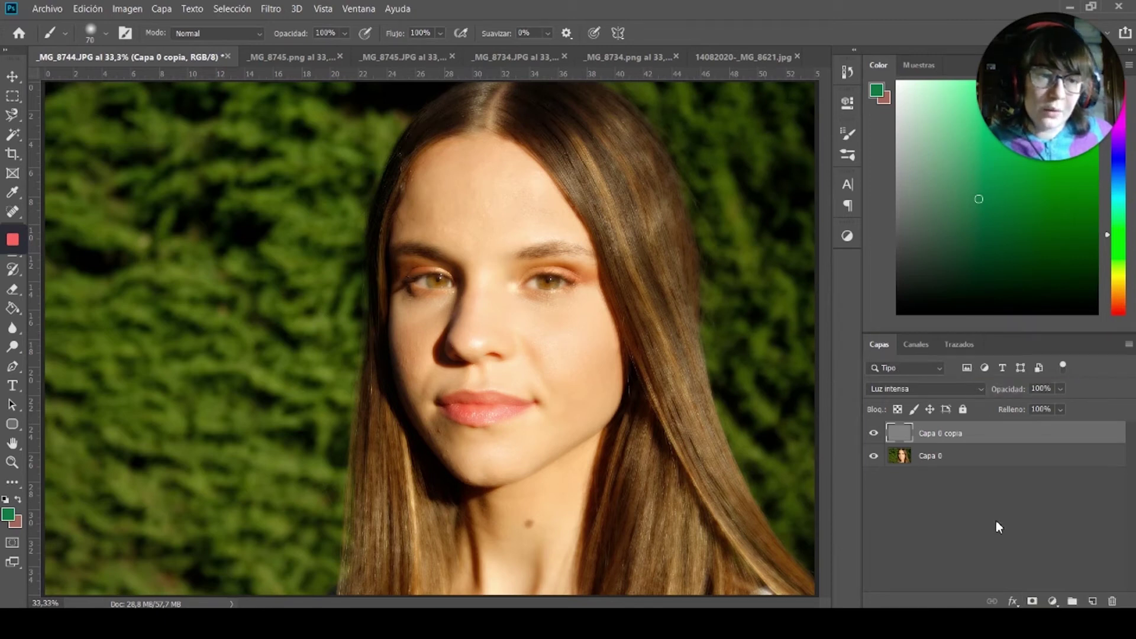
- Add a layer mask to the filtered copy and invert the mask to black so that it hides the smoothing effect
click(1032, 601)
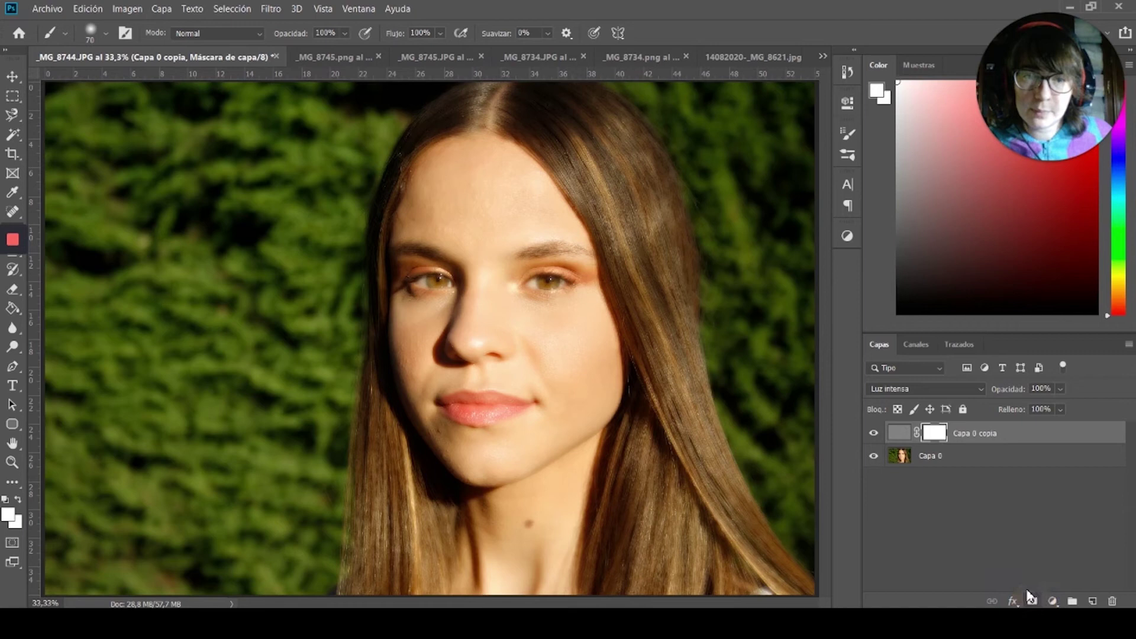
click(138, 8)
mouse_move(287, 43)
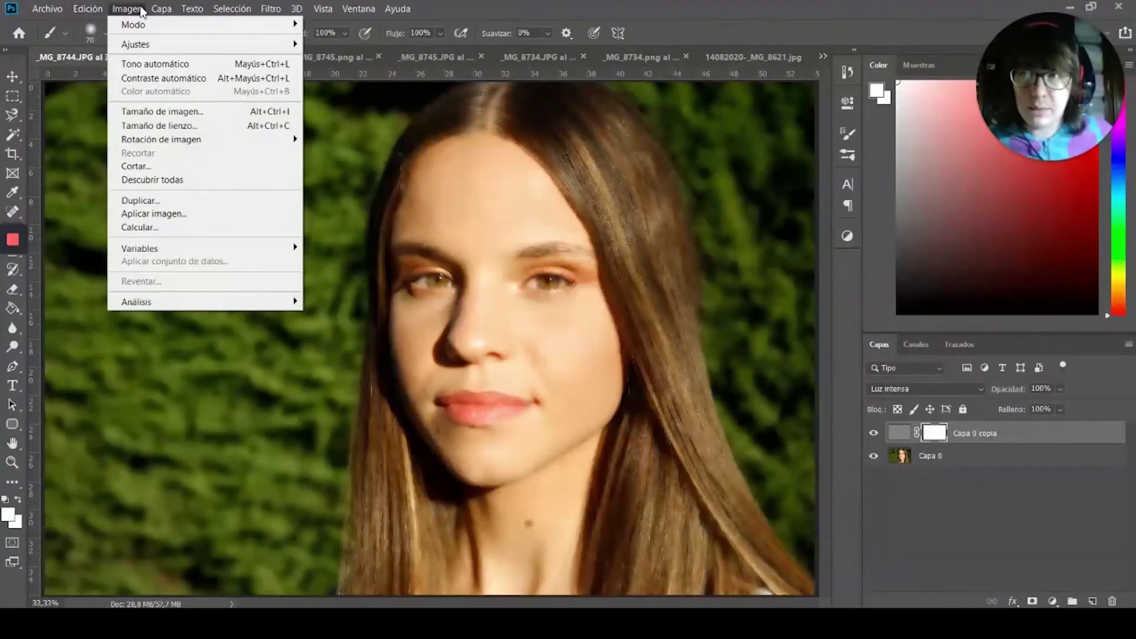
mouse_move(152, 48)
click(398, 206)
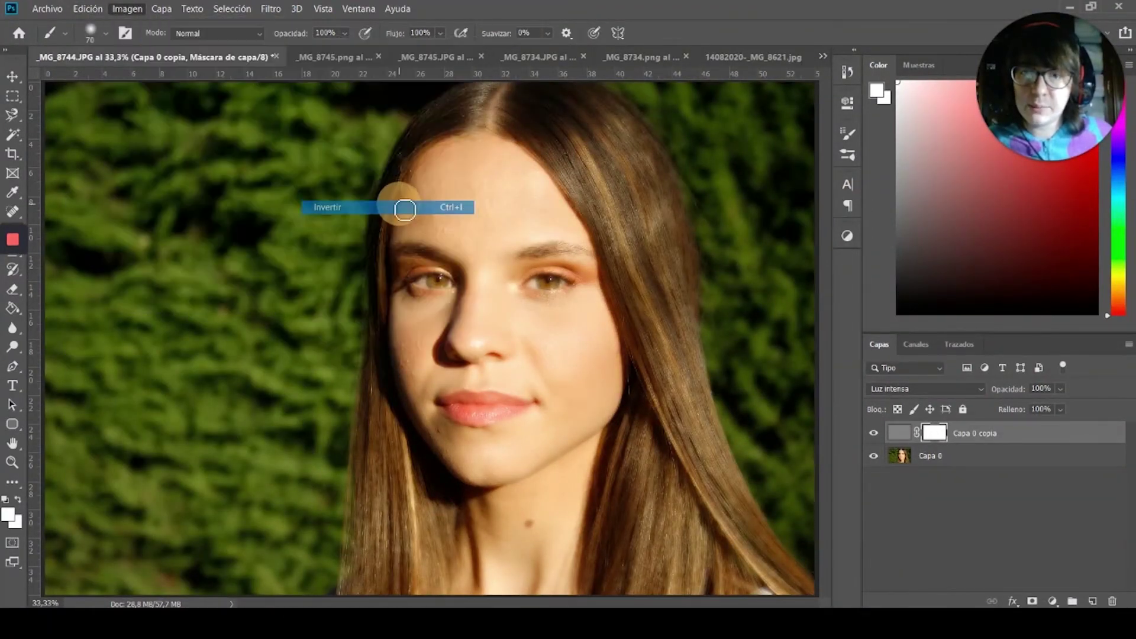
- Keep the foreground colour white (ffffff) and brush a first stroke on the layer mask between the eyebrows
mouse_move(20, 255)
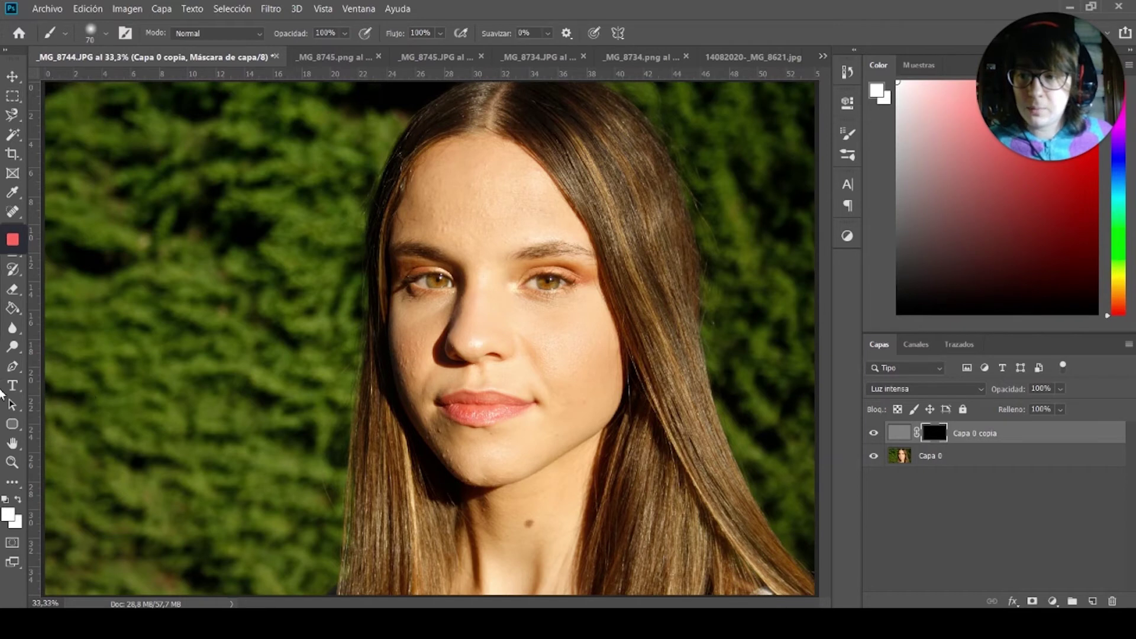
mouse_move(12, 331)
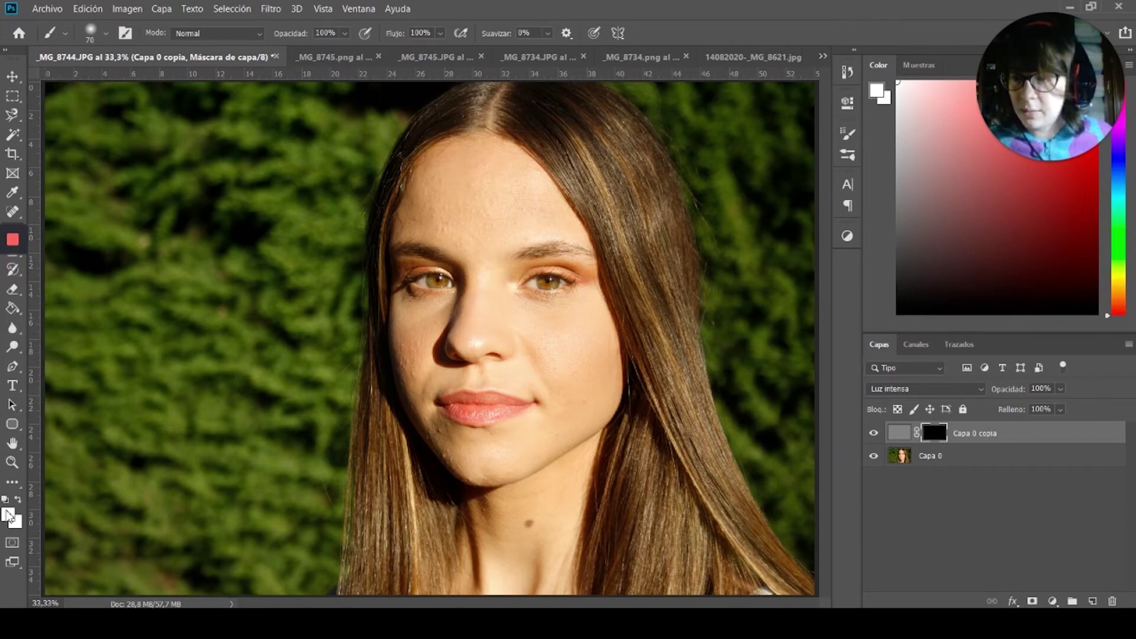
click(9, 515)
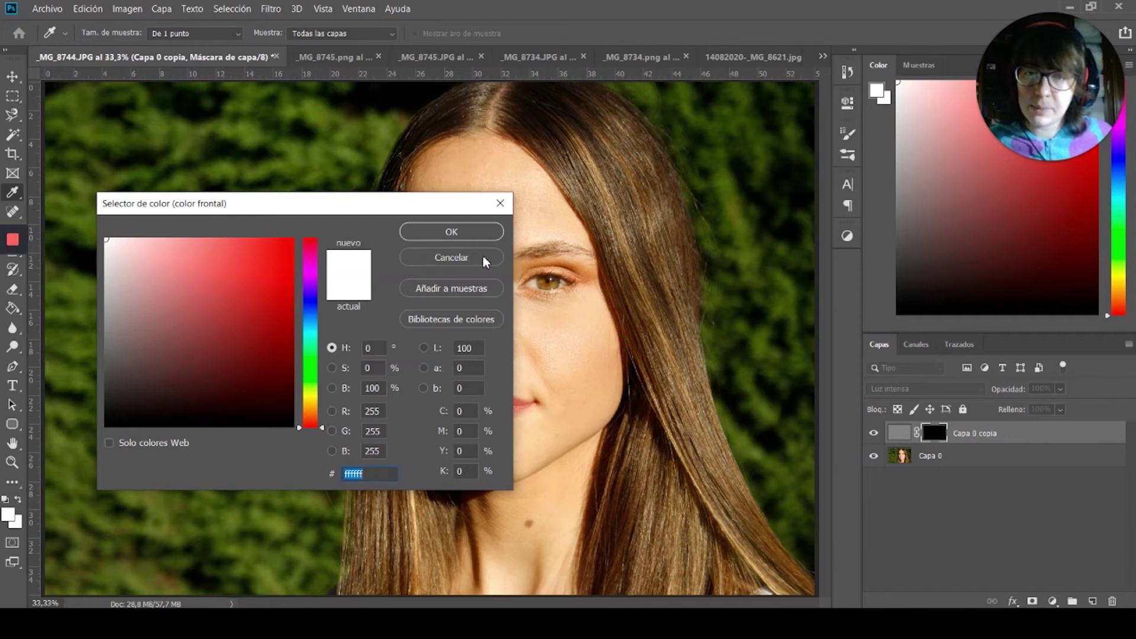
click(489, 234)
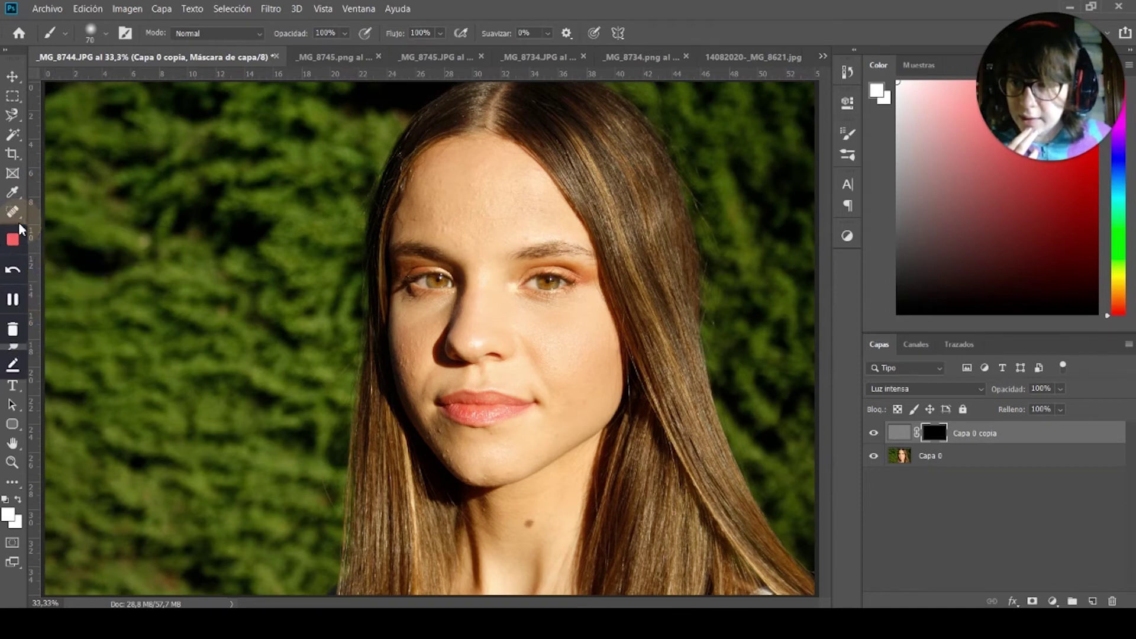
mouse_move(463, 275)
mouse_down()
mouse_move(478, 226)
mouse_move(455, 241)
mouse_move(478, 248)
mouse_move(455, 237)
mouse_up()
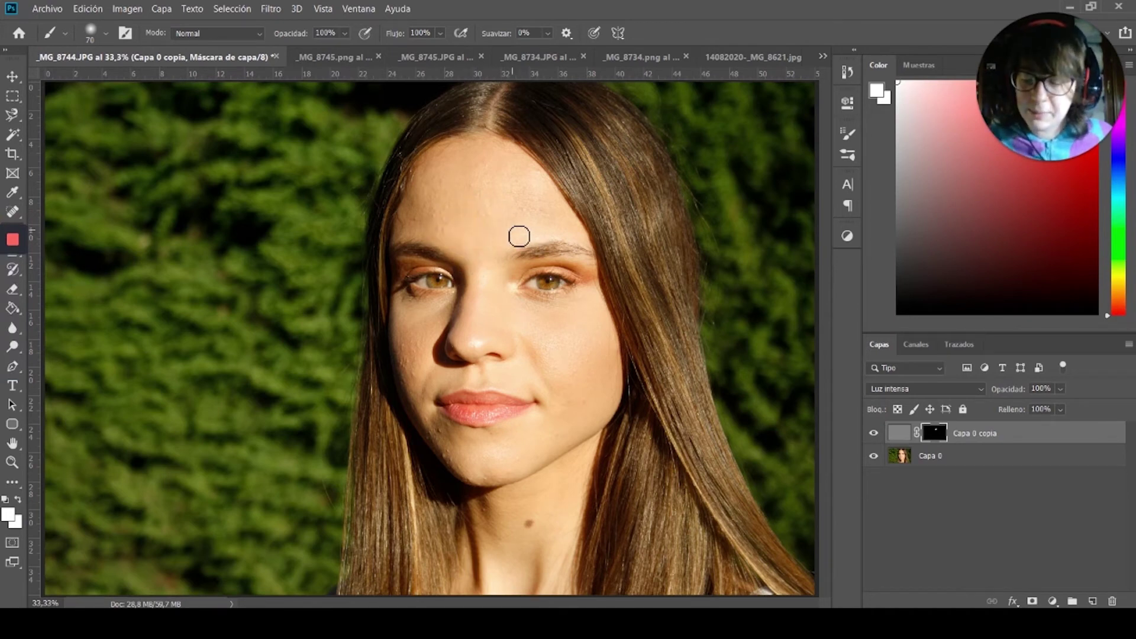
- Paint white on the mask over the blemishes on the left side of the forehead, above the eyebrow
scroll(517, 233, up, 5)
scroll(373, 223, up, 2)
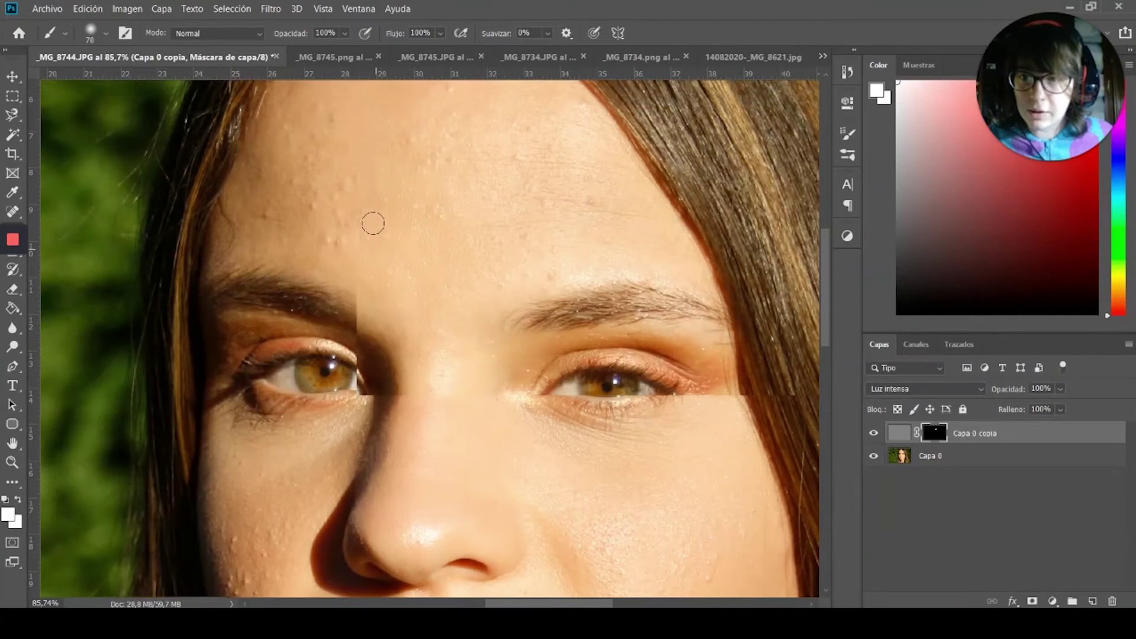
click(318, 277)
click(329, 251)
click(332, 219)
click(293, 241)
click(310, 242)
click(307, 177)
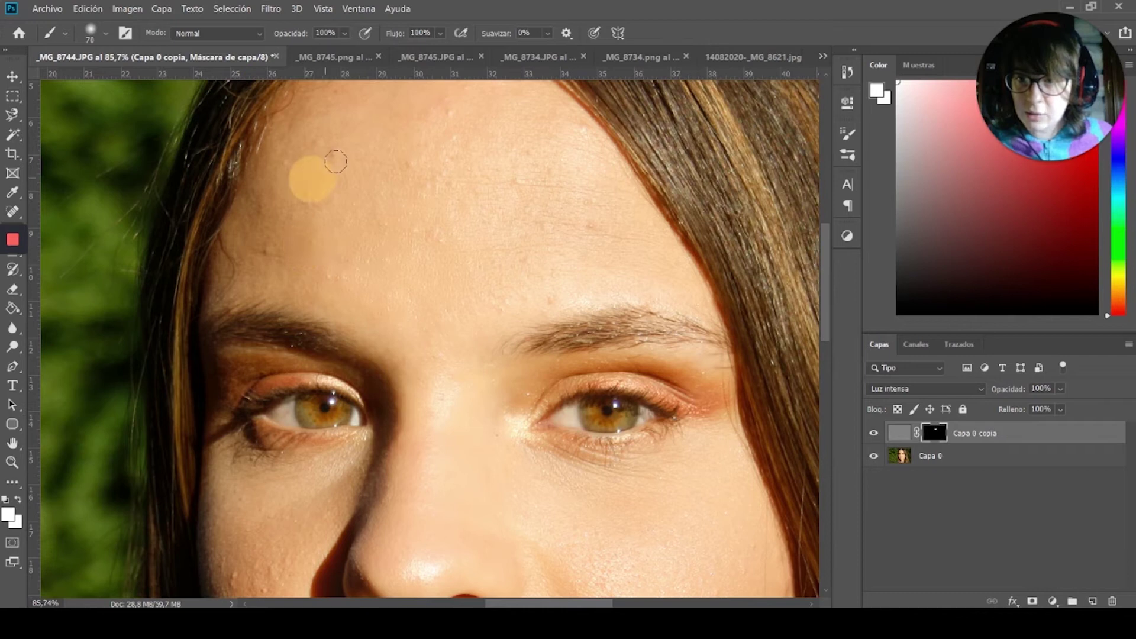
click(315, 152)
click(309, 178)
click(289, 247)
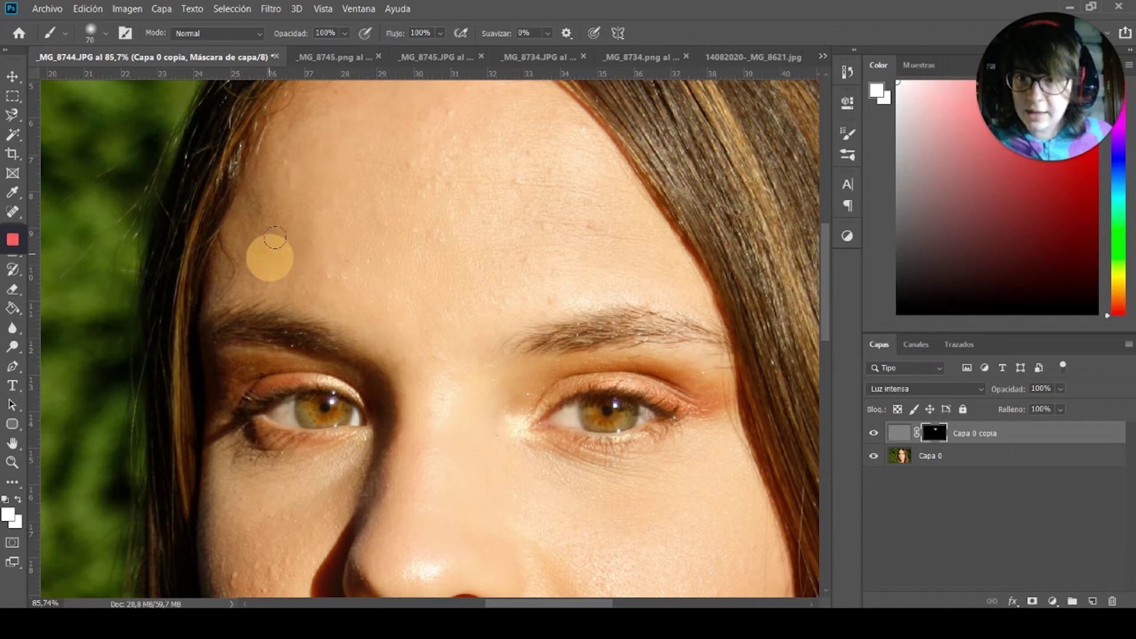
- Paint white on the mask over the blemishes on the middle and right side of the forehead
click(411, 214)
click(427, 226)
click(410, 168)
click(451, 155)
click(533, 293)
click(574, 292)
click(558, 240)
click(501, 261)
click(528, 185)
- Paint white on the mask over the bumps on the left cheek beside the nose
scroll(506, 214, up, 2)
scroll(506, 214, down, 10)
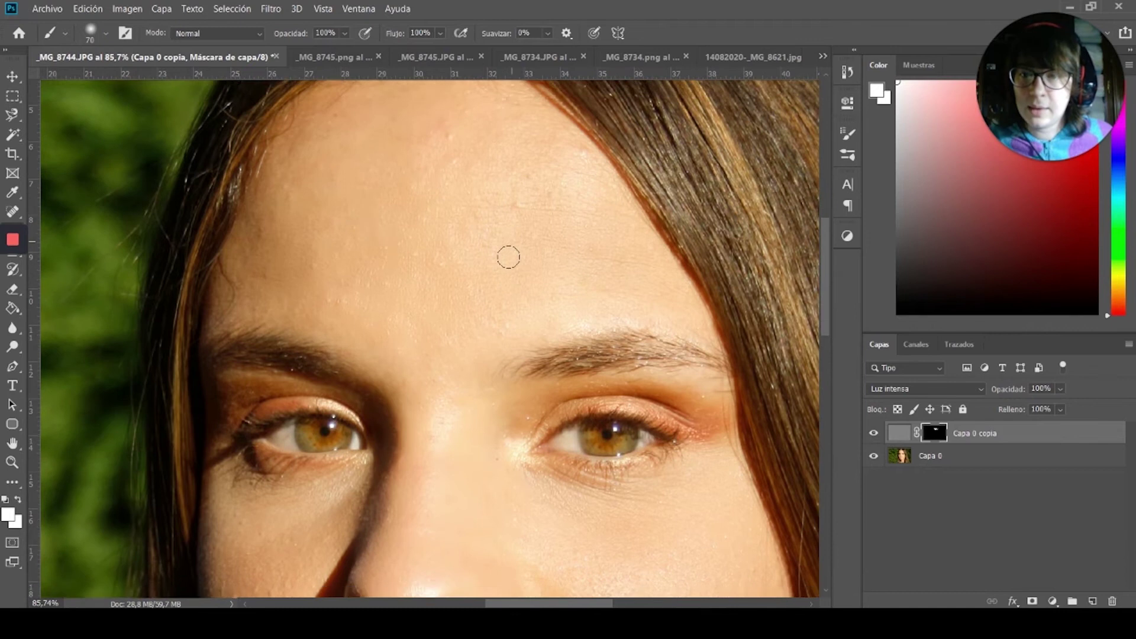
scroll(511, 261, down, 3)
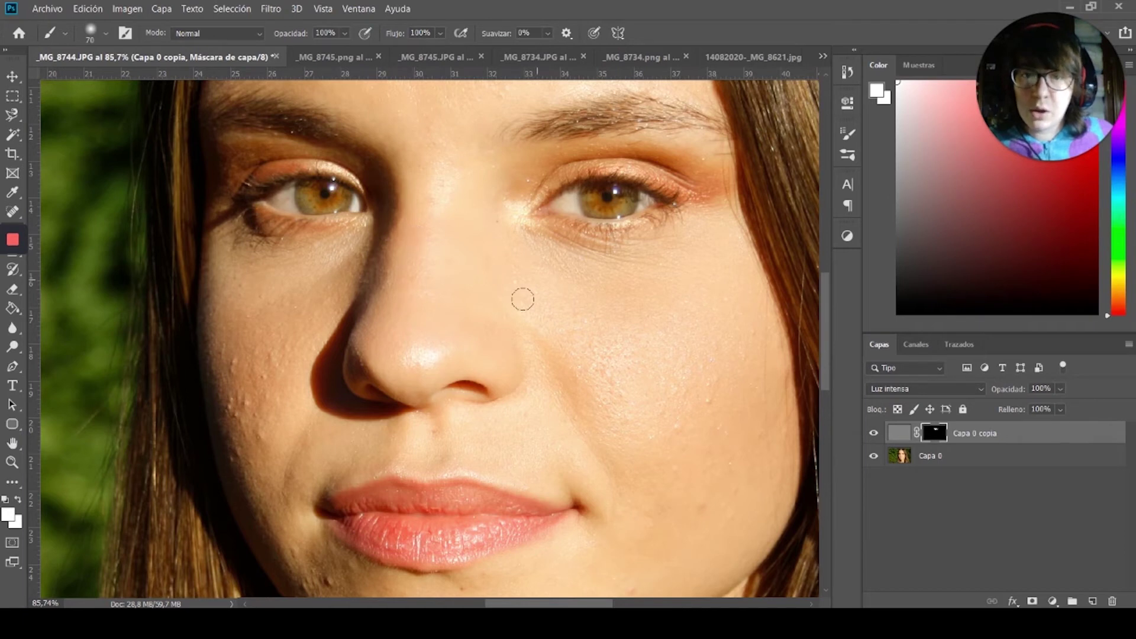
mouse_move(273, 340)
mouse_down()
mouse_move(261, 382)
mouse_move(269, 414)
mouse_up()
click(241, 393)
click(232, 363)
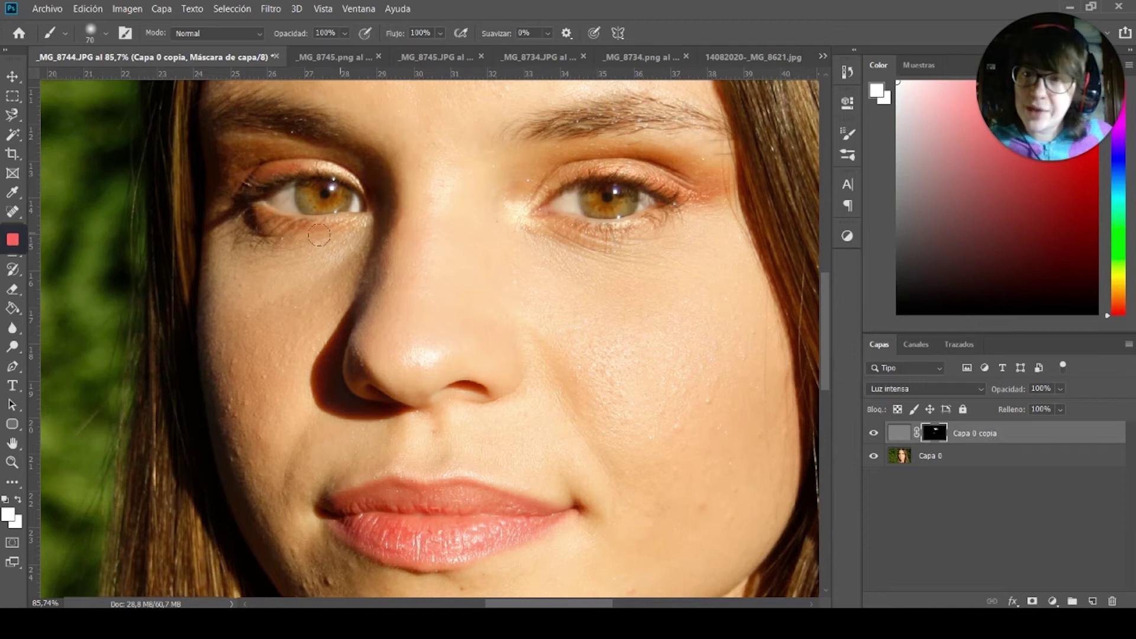
- Check the brush's size and hardness settings, and paint white on the mask just above the left eyebrow's inner end
click(105, 33)
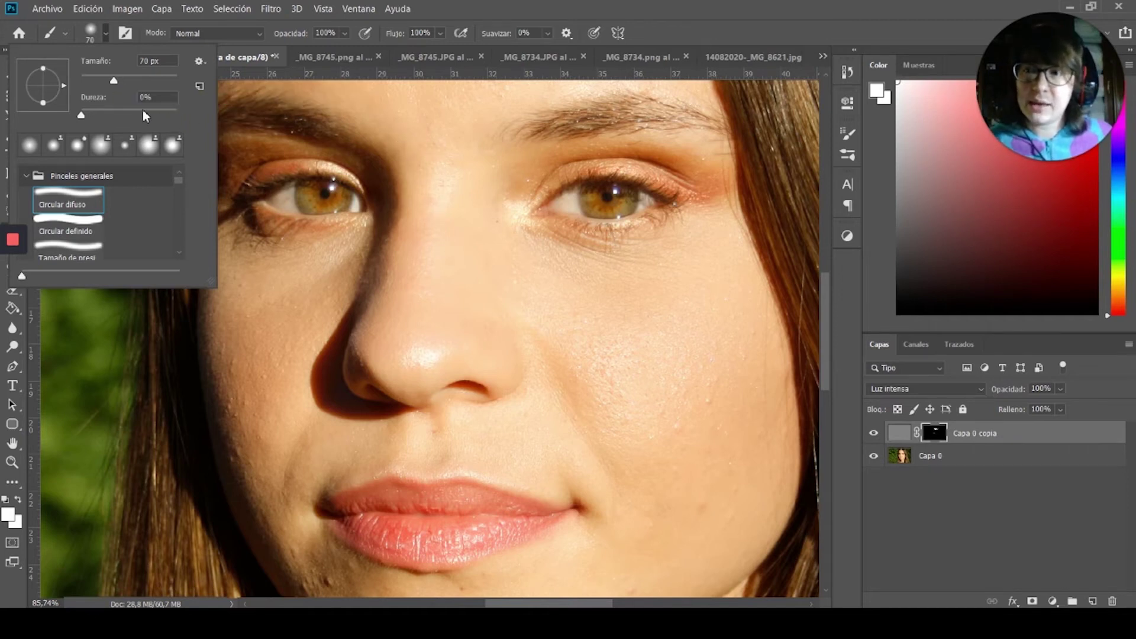
click(103, 34)
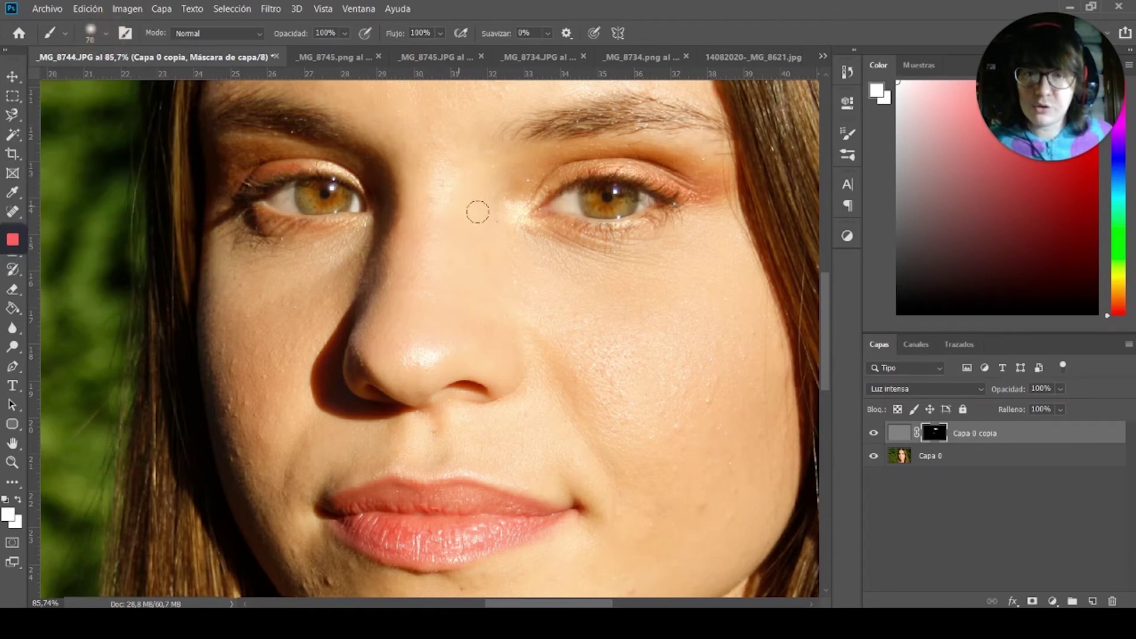
scroll(498, 205, up, 5)
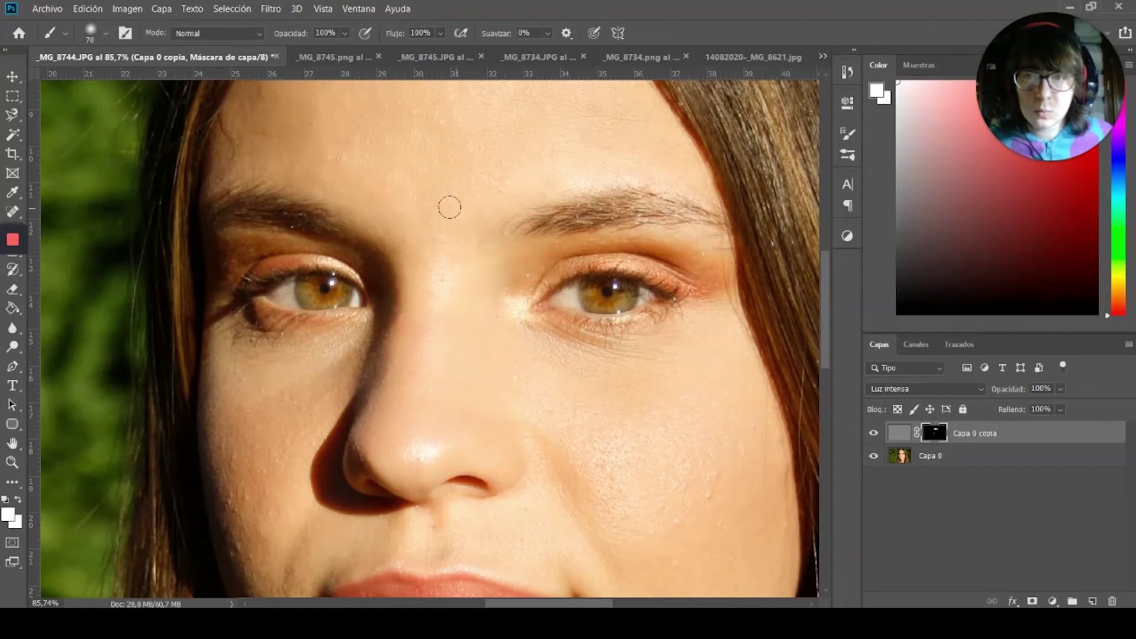
click(386, 203)
- Touch up the mask with white over the left cheek and the spots on the left of the chin
scroll(269, 154, down, 5)
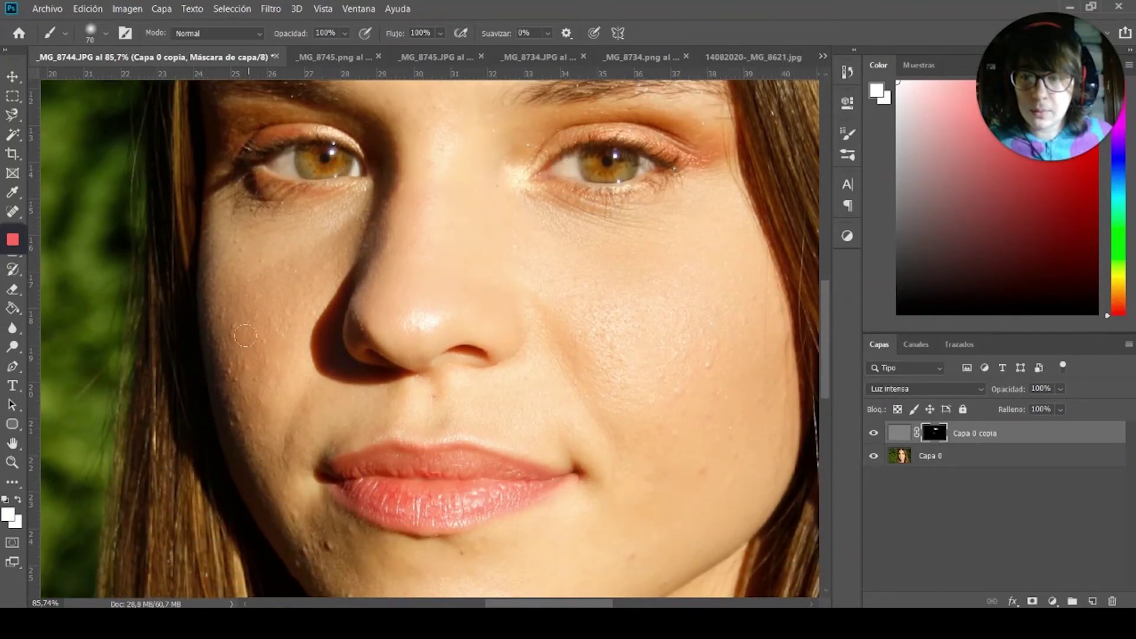
mouse_move(245, 335)
mouse_down()
mouse_move(237, 366)
mouse_move(254, 422)
mouse_move(254, 346)
mouse_up()
mouse_move(340, 546)
mouse_down()
mouse_move(318, 535)
mouse_move(338, 553)
mouse_move(325, 543)
mouse_move(327, 558)
mouse_move(312, 532)
mouse_move(331, 553)
mouse_up()
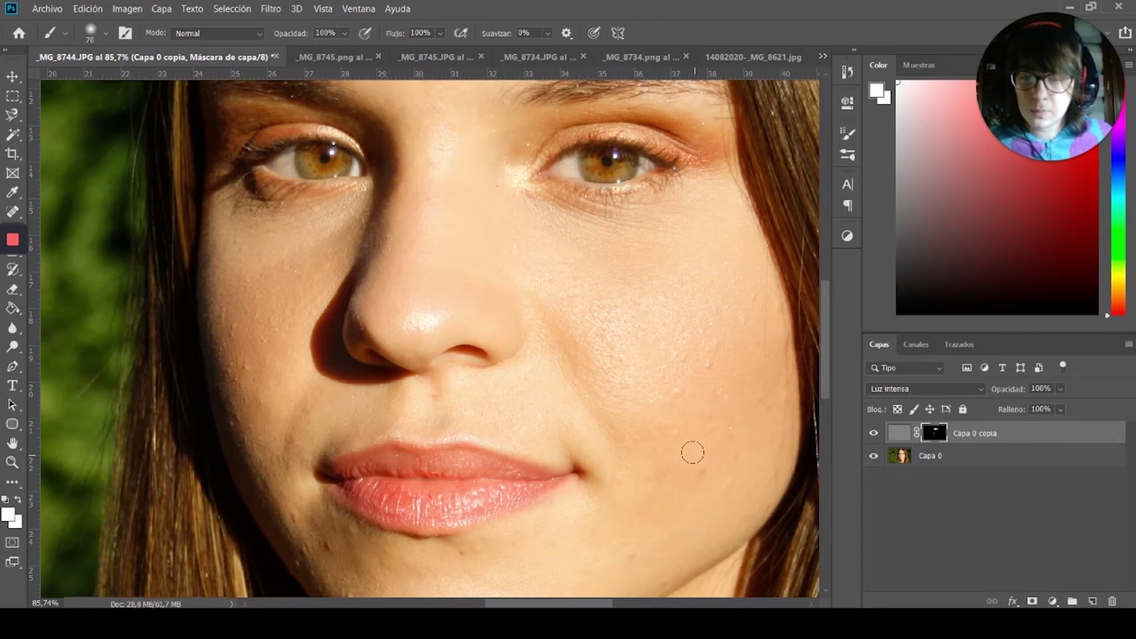
- Paint white on the mask over the lower right cheek and the chin beneath the lips
scroll(704, 401, down, 3)
drag(686, 424, 669, 444)
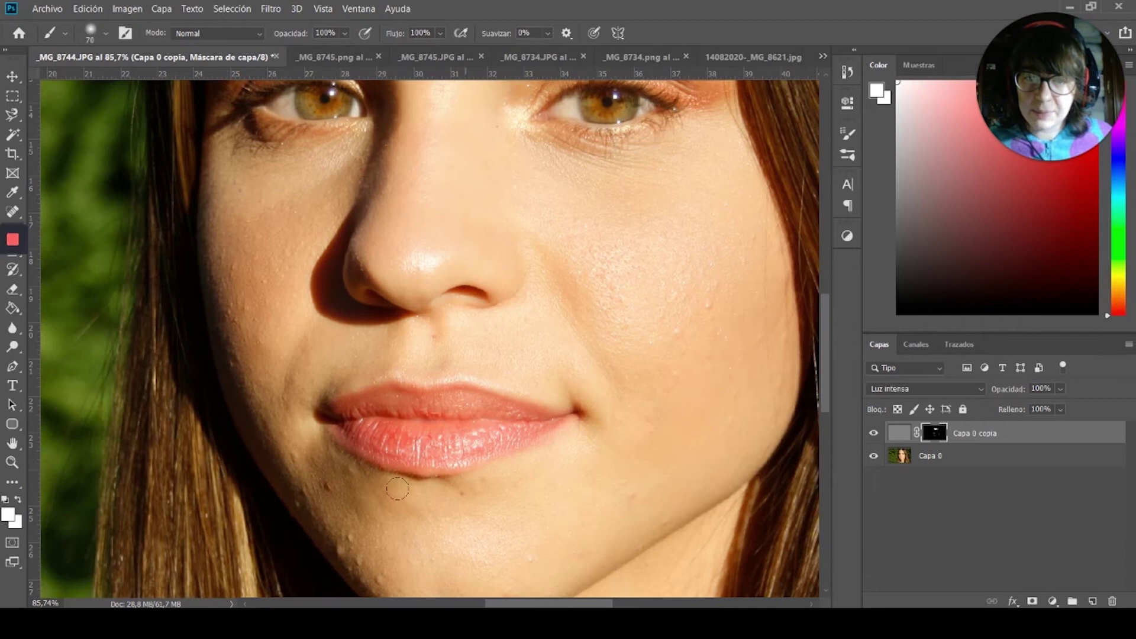
scroll(669, 444, down, 3)
mouse_move(396, 525)
mouse_down()
mouse_move(378, 504)
mouse_move(404, 533)
mouse_move(455, 541)
mouse_up()
scroll(527, 317, up, 6)
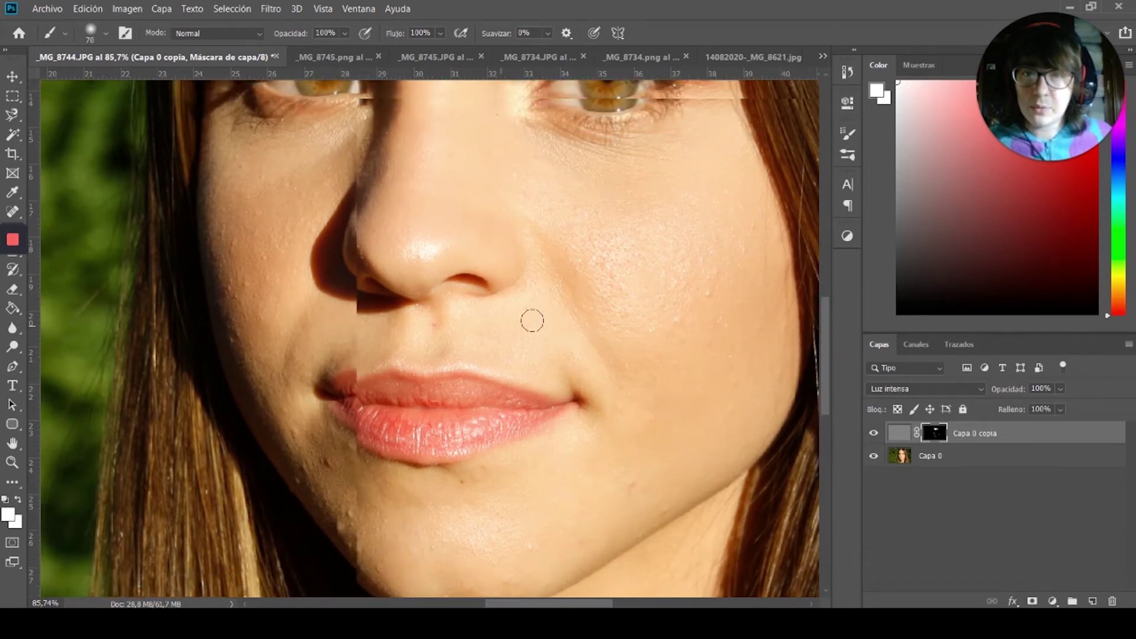
scroll(609, 306, up, 2)
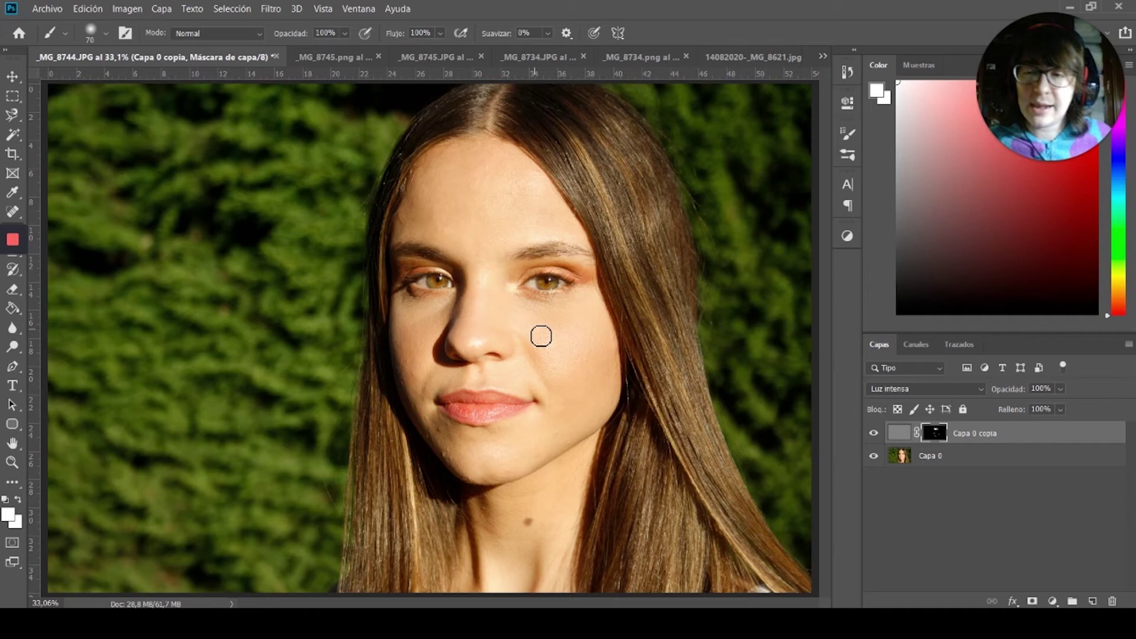
- Toggle the visibility of Capa 0 copia in _MG_8744.JPG to compare the skin before and after smoothing
click(346, 59)
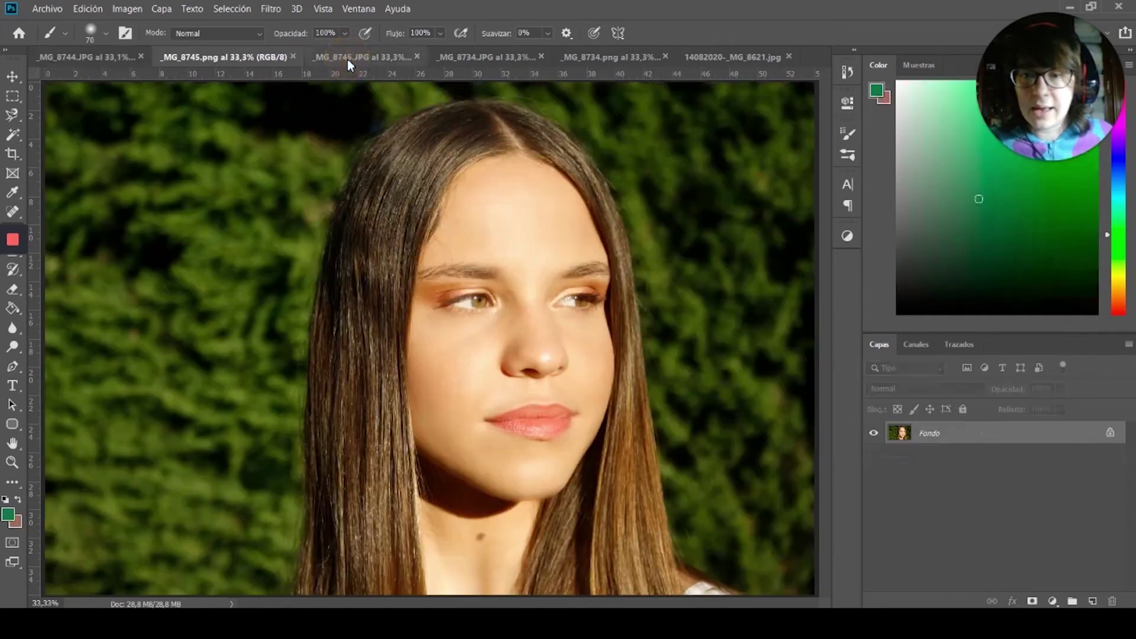
click(109, 56)
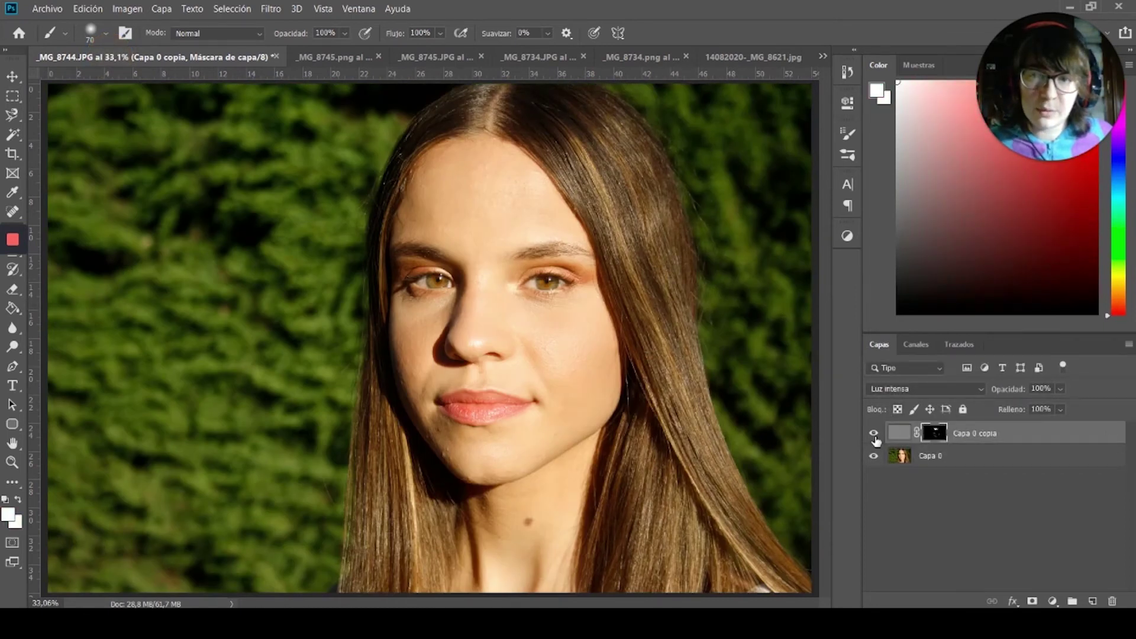
click(875, 436)
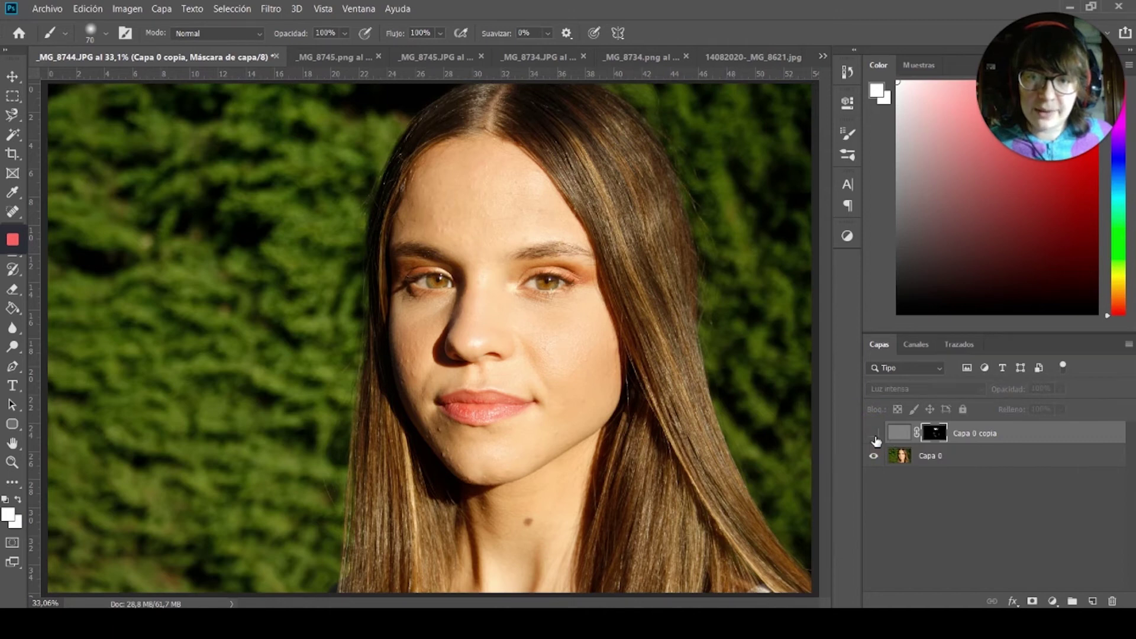
click(875, 437)
click(874, 437)
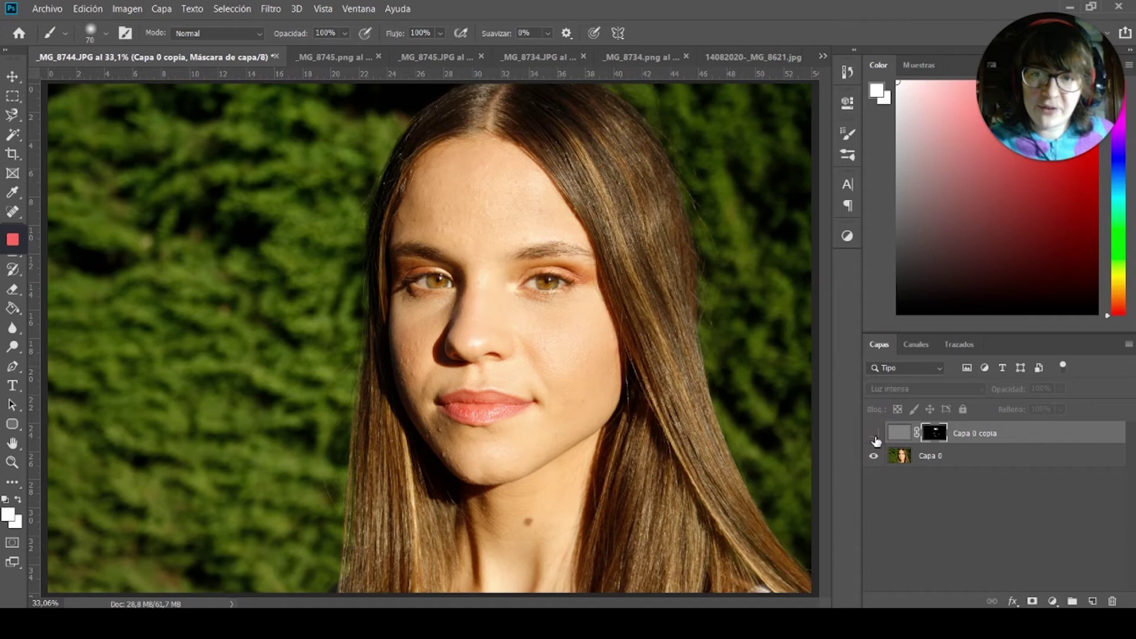
click(876, 436)
click(875, 436)
click(875, 436)
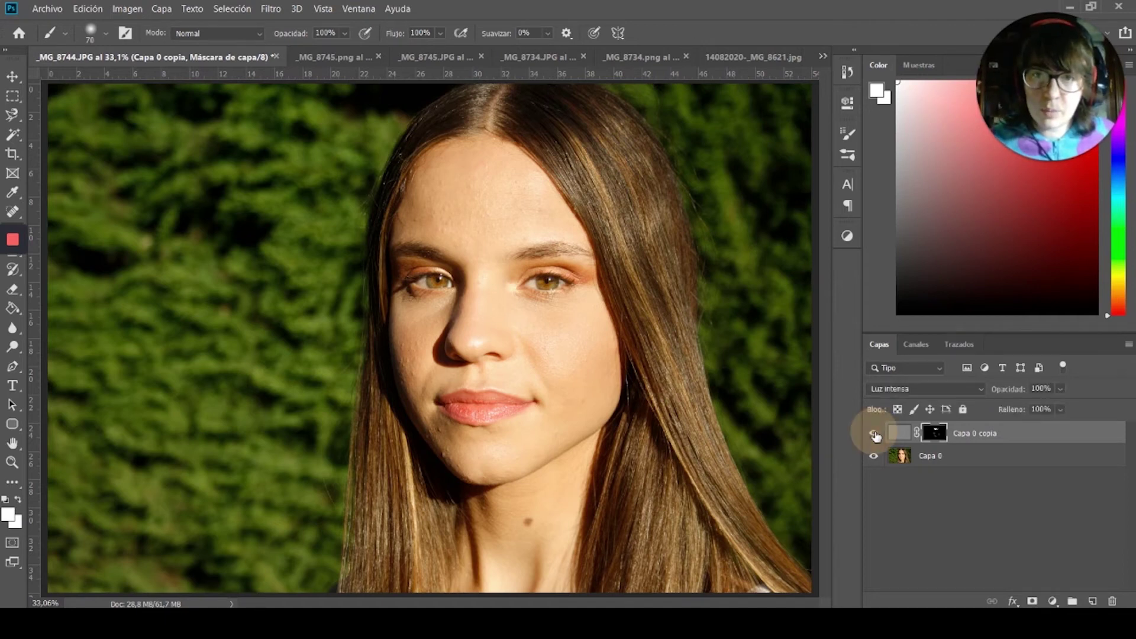
click(876, 437)
click(876, 437)
click(876, 437)
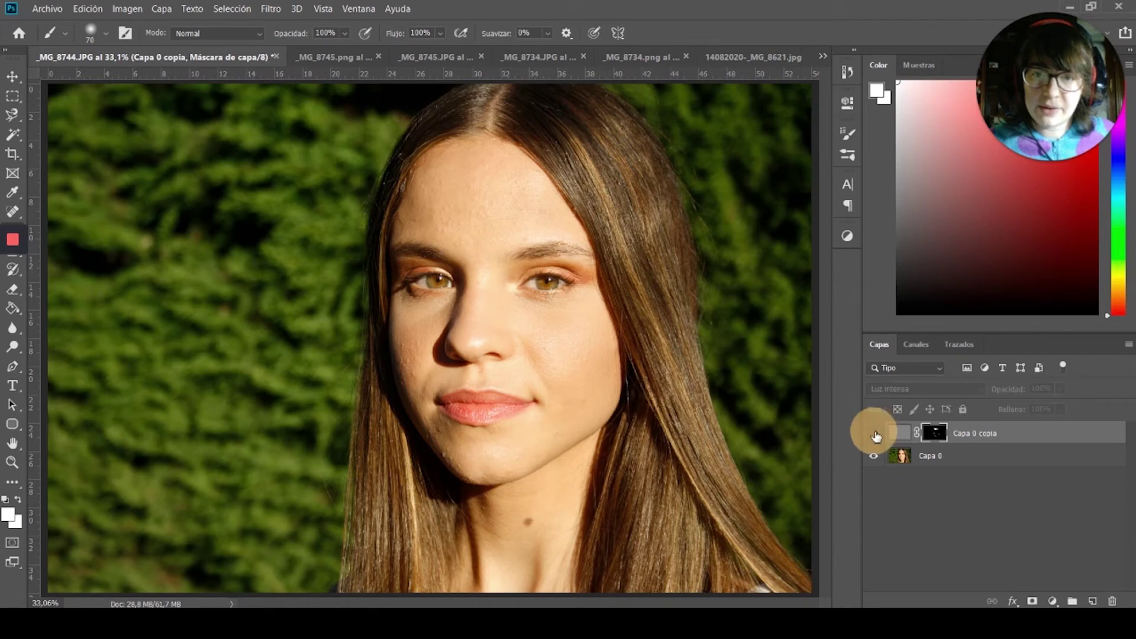
- Compare the retouched _MG_8745.png with the original _MG_8745.JPG by switching between the two images
click(324, 56)
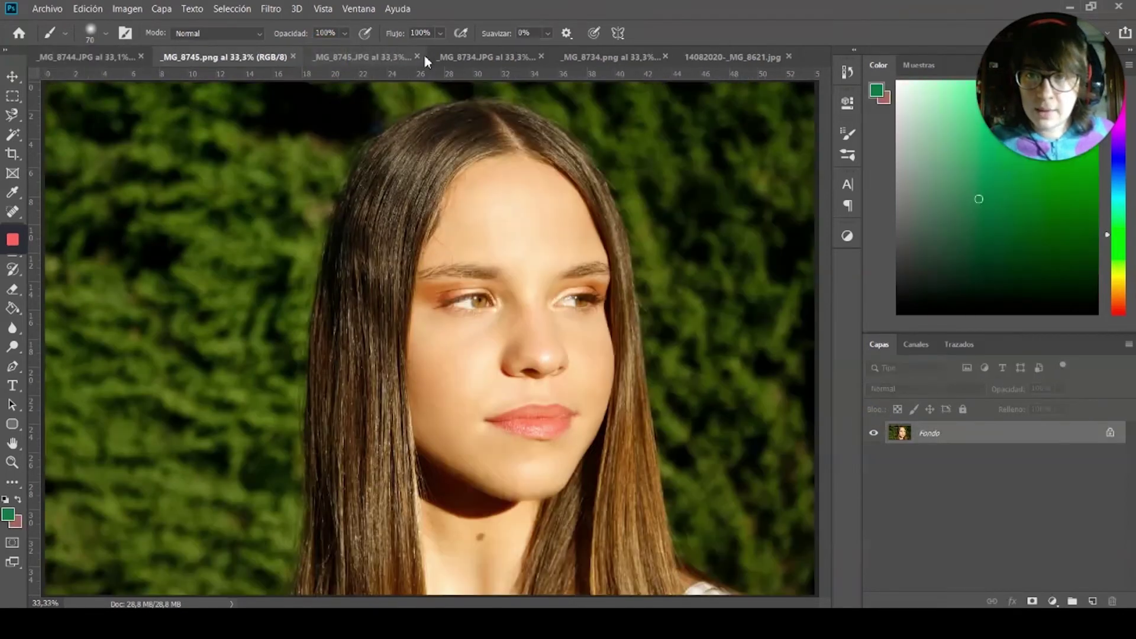
click(329, 57)
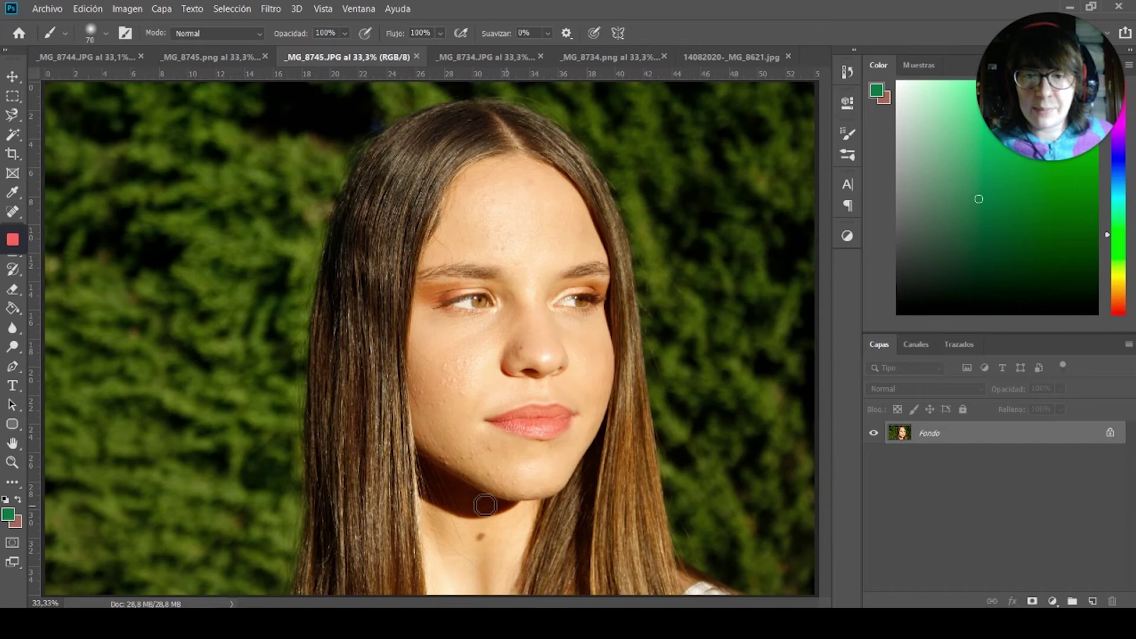
click(232, 58)
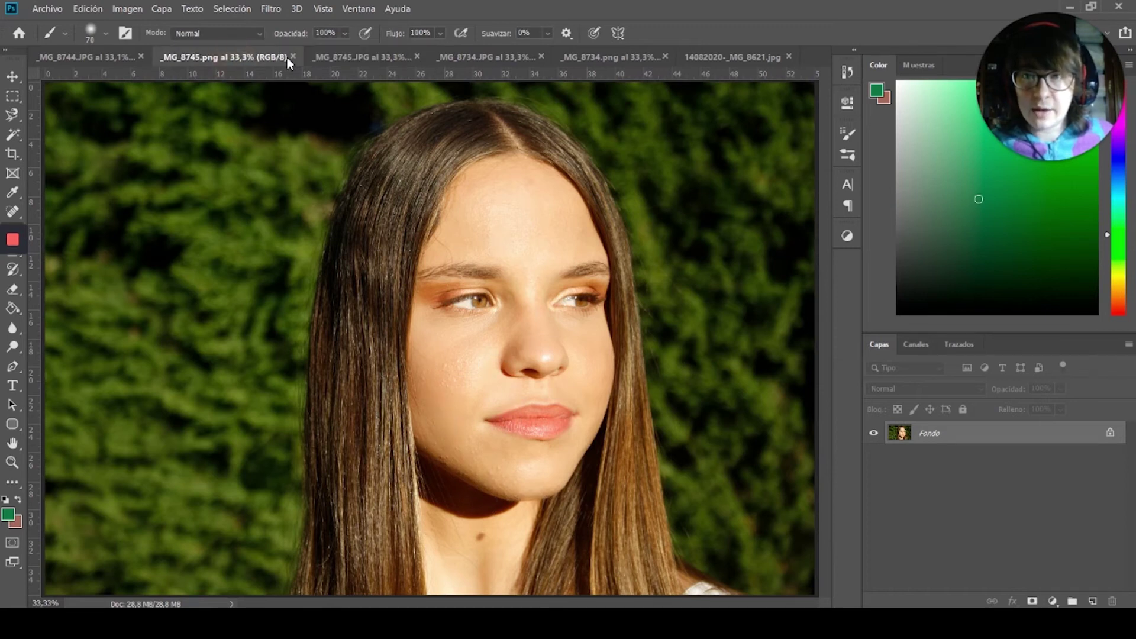
click(316, 55)
click(236, 58)
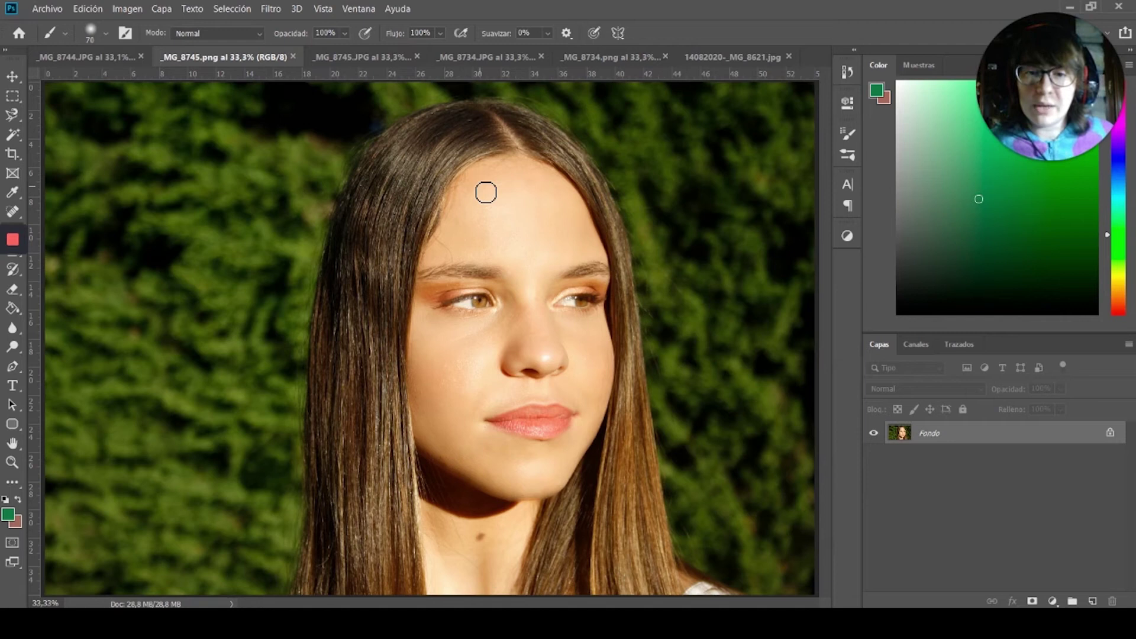
- Compare the original _MG_8734.JPG with the retouched _MG_8734.png by switching between the two images
click(472, 54)
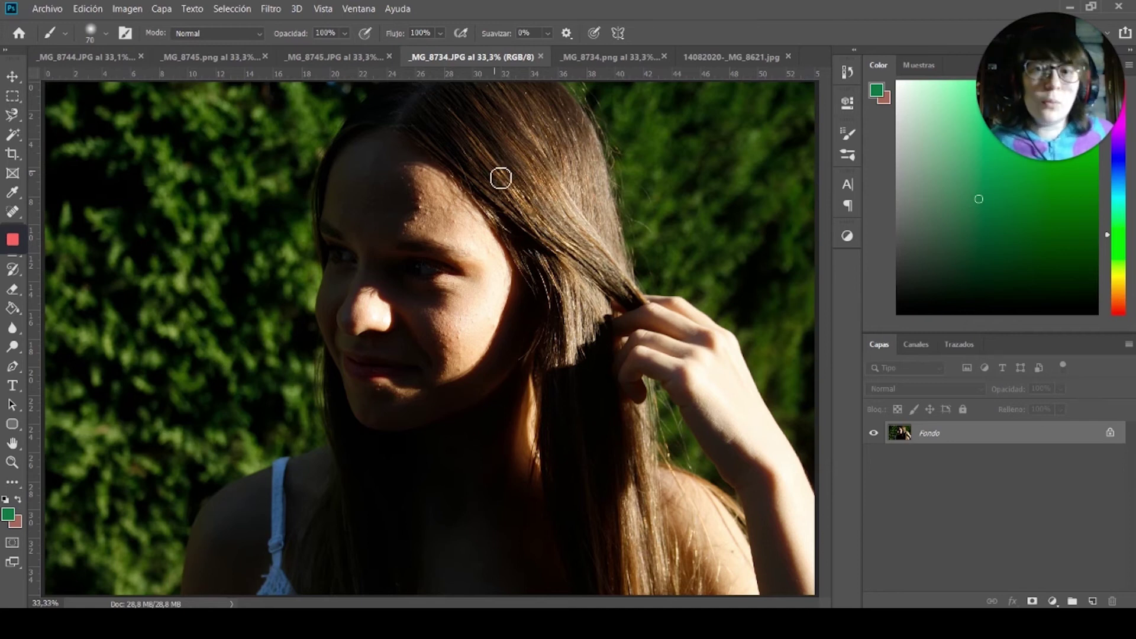
click(584, 63)
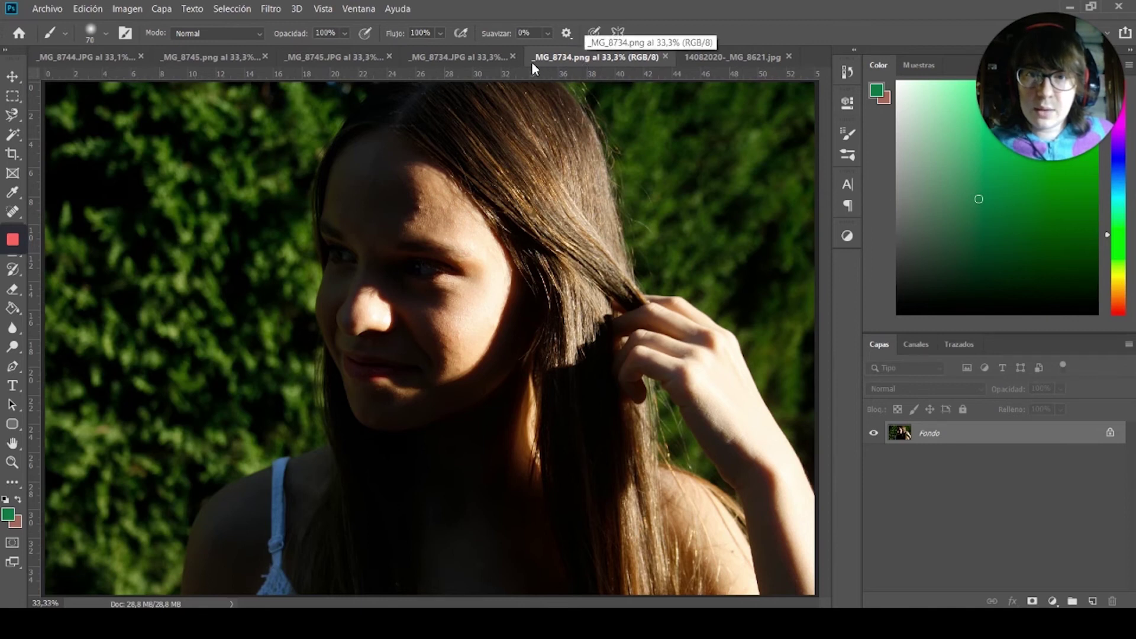
click(482, 58)
click(584, 56)
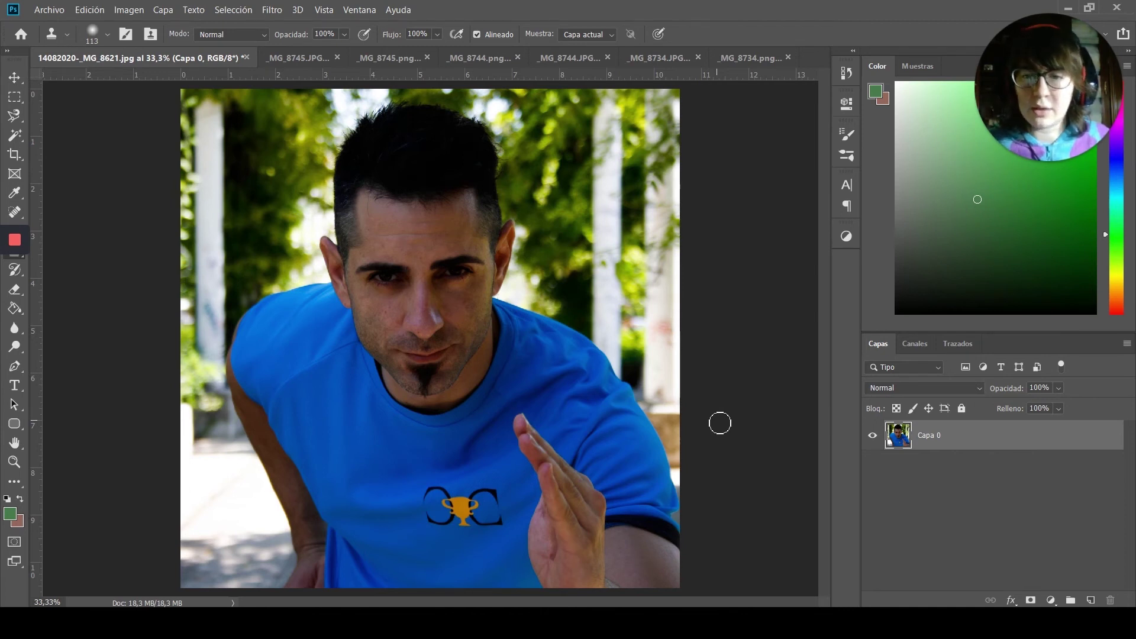
- In 14082020-_MG_8621.jpg, undo the background conversion and convert the locked Fondo layer again into a normal layer named Capa 0
key(ctrl+z)
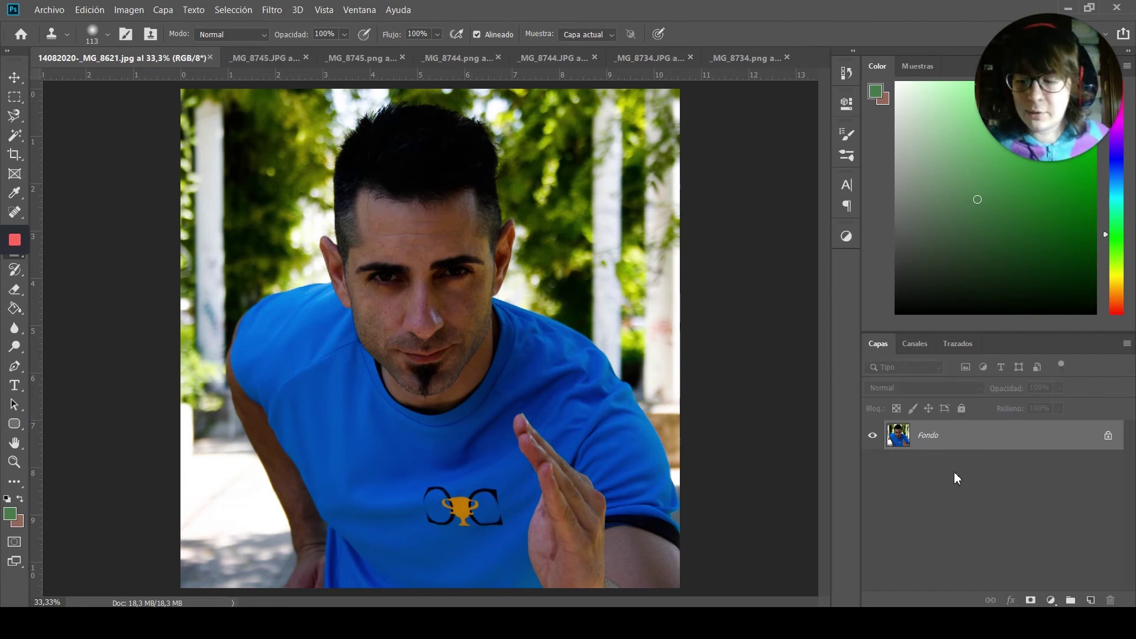
click(988, 444)
double_click(988, 446)
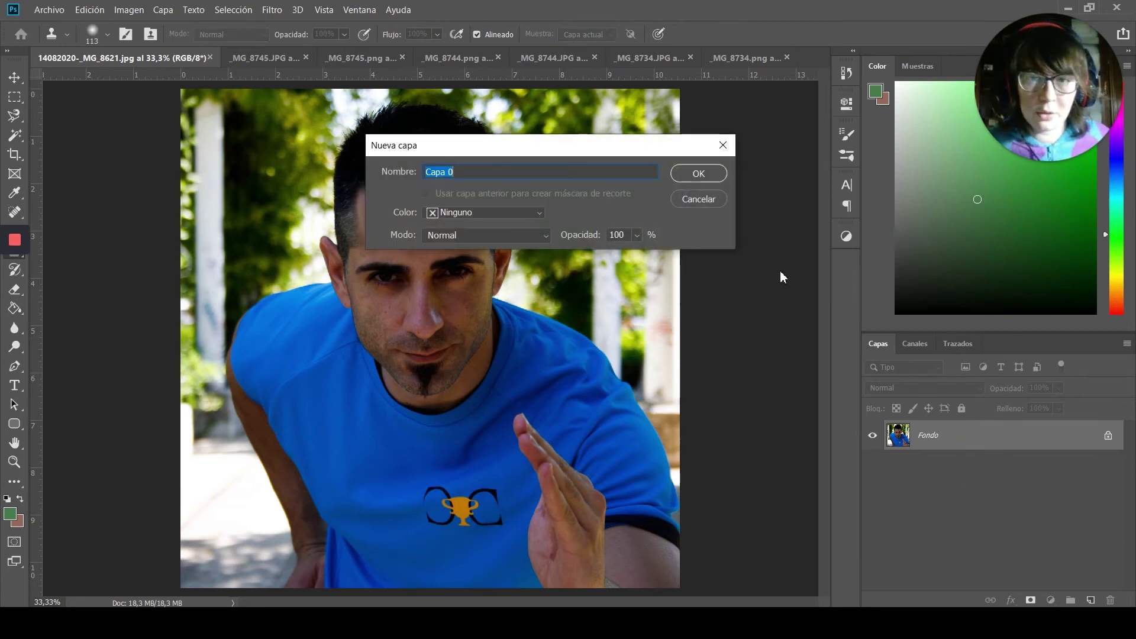
click(714, 175)
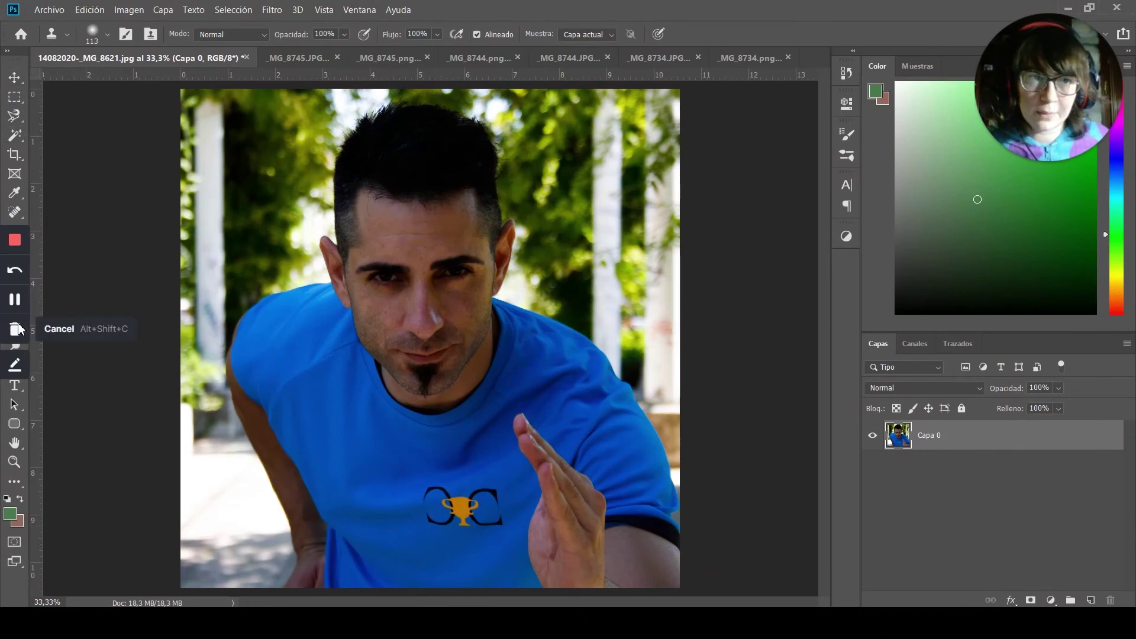
click(1092, 7)
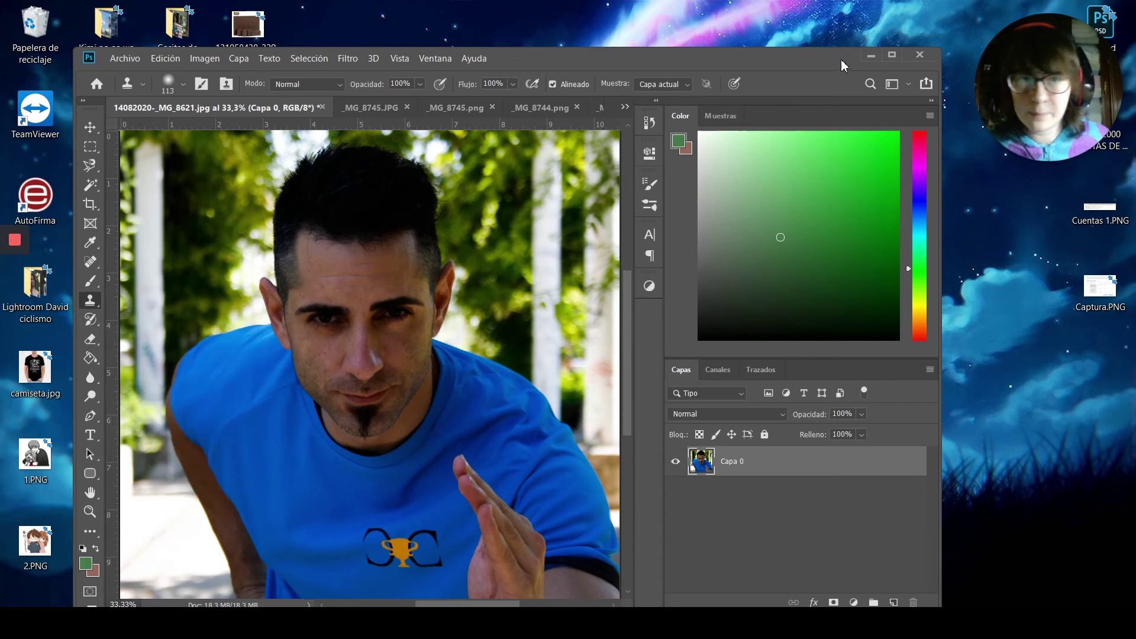
click(891, 55)
scroll(391, 298, up, 5)
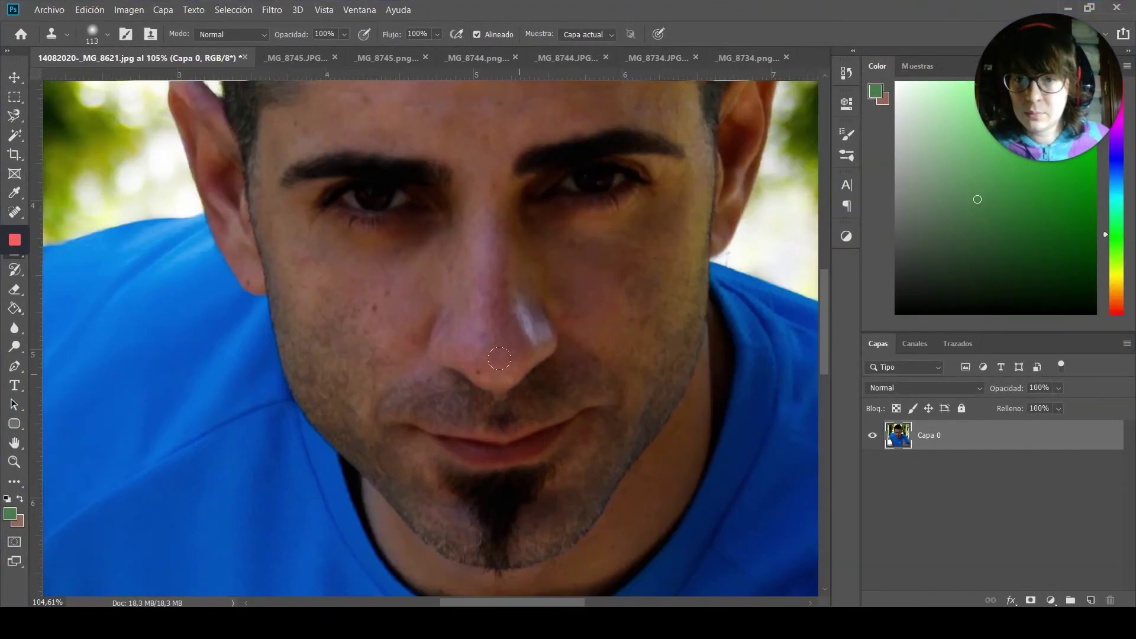
scroll(411, 327, down, 5)
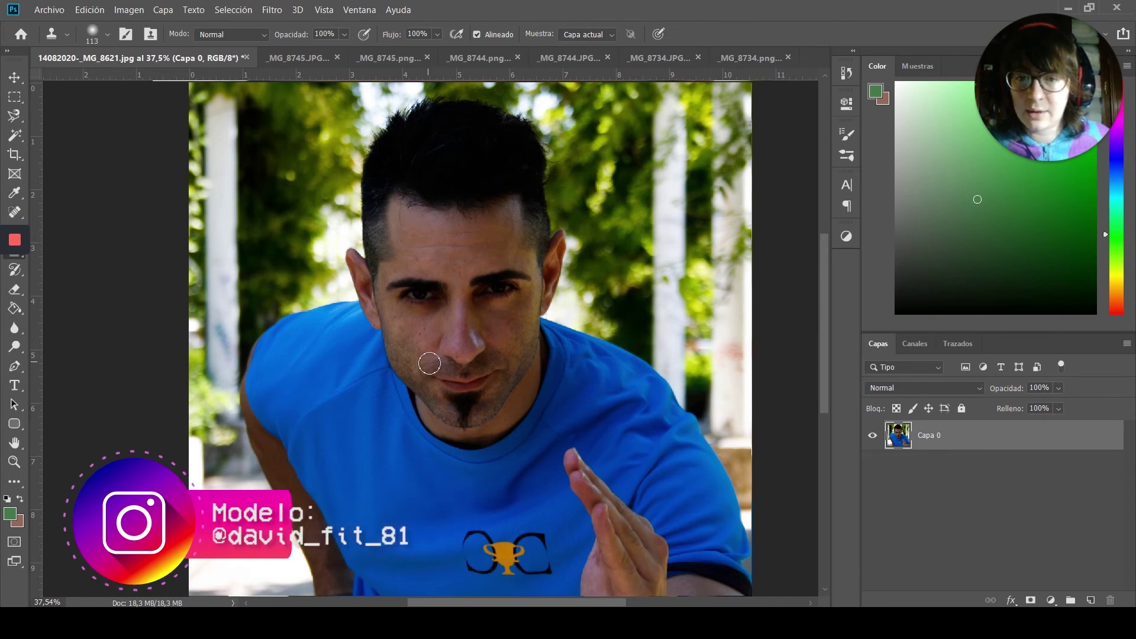
- Set the soft round Clone Stamp brush to 71 px for retouching the face
scroll(430, 363, up, 5)
scroll(430, 363, up, 2)
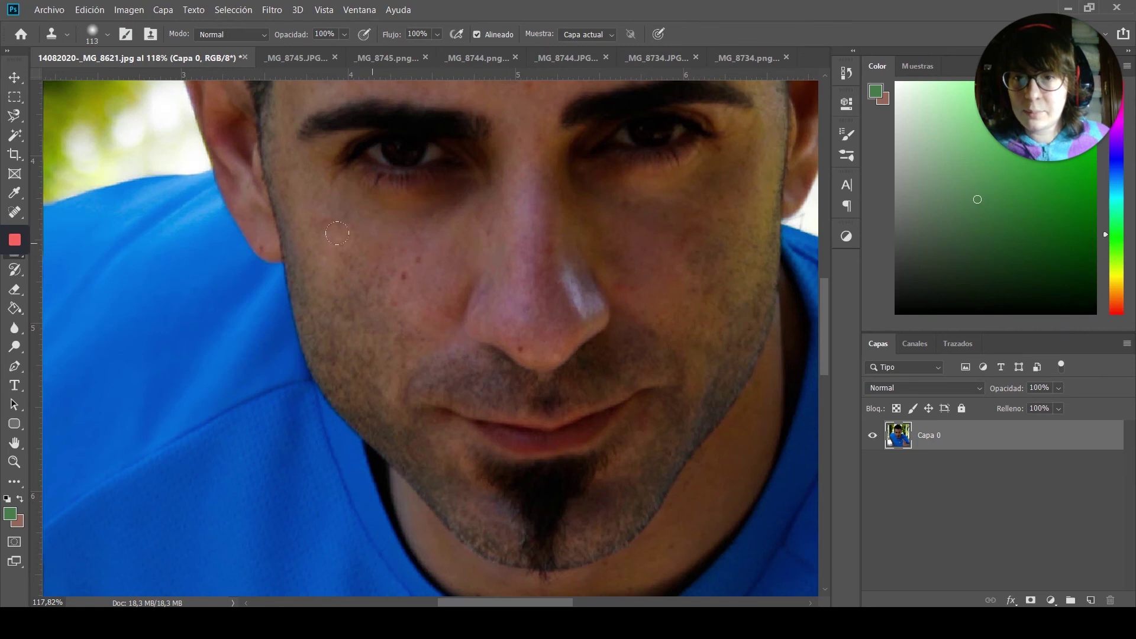
scroll(408, 265, up, 3)
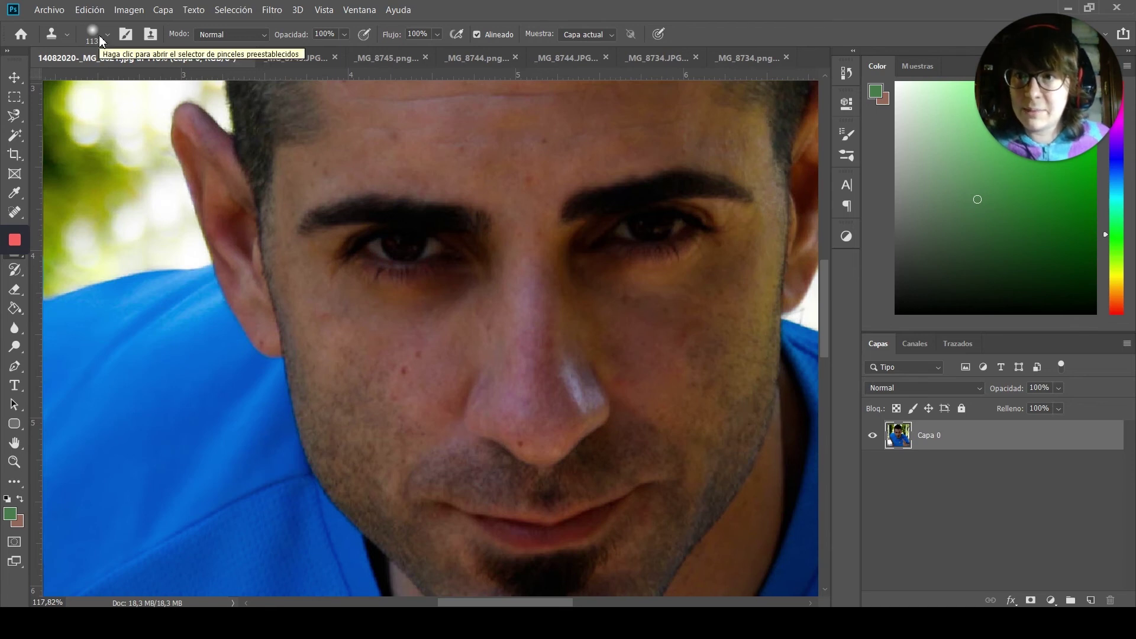
click(100, 40)
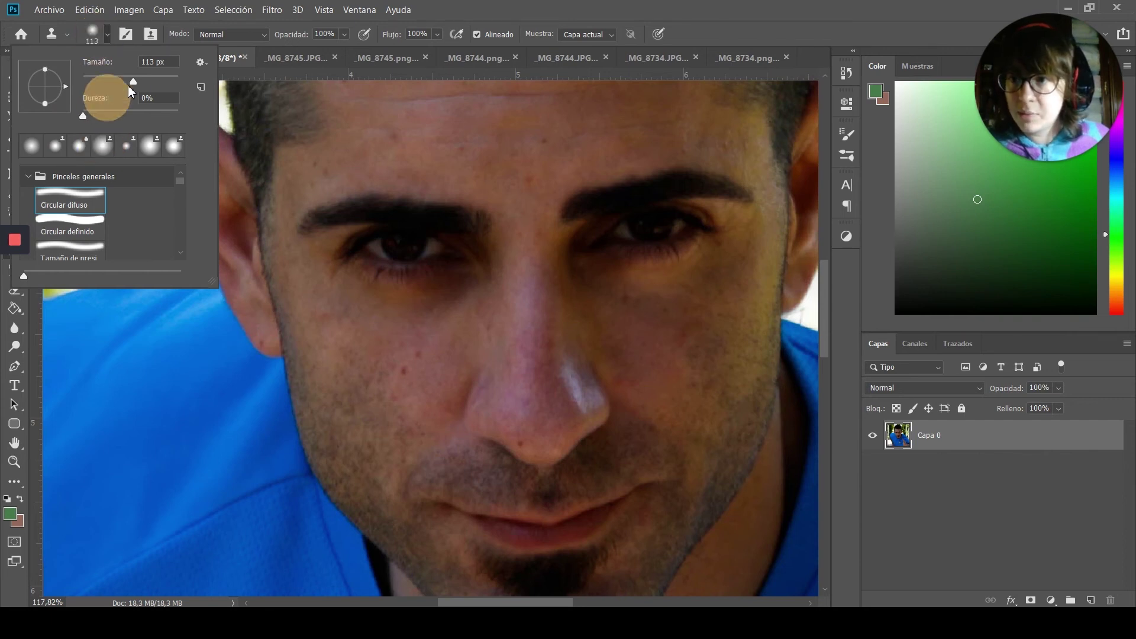
drag(137, 79, 101, 89)
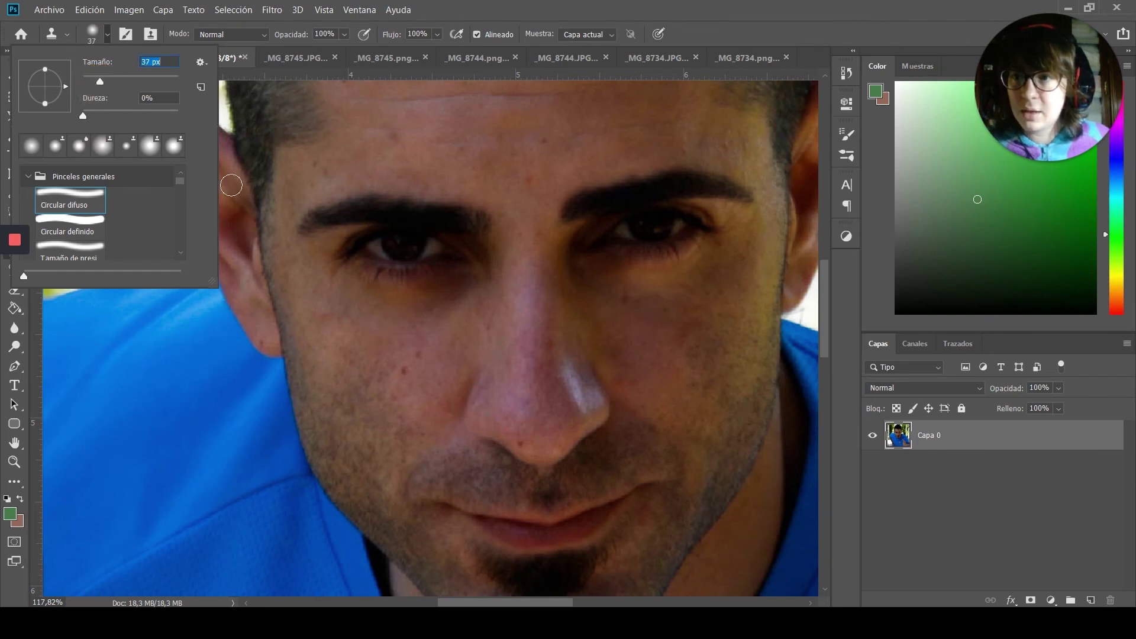
drag(98, 82, 106, 78)
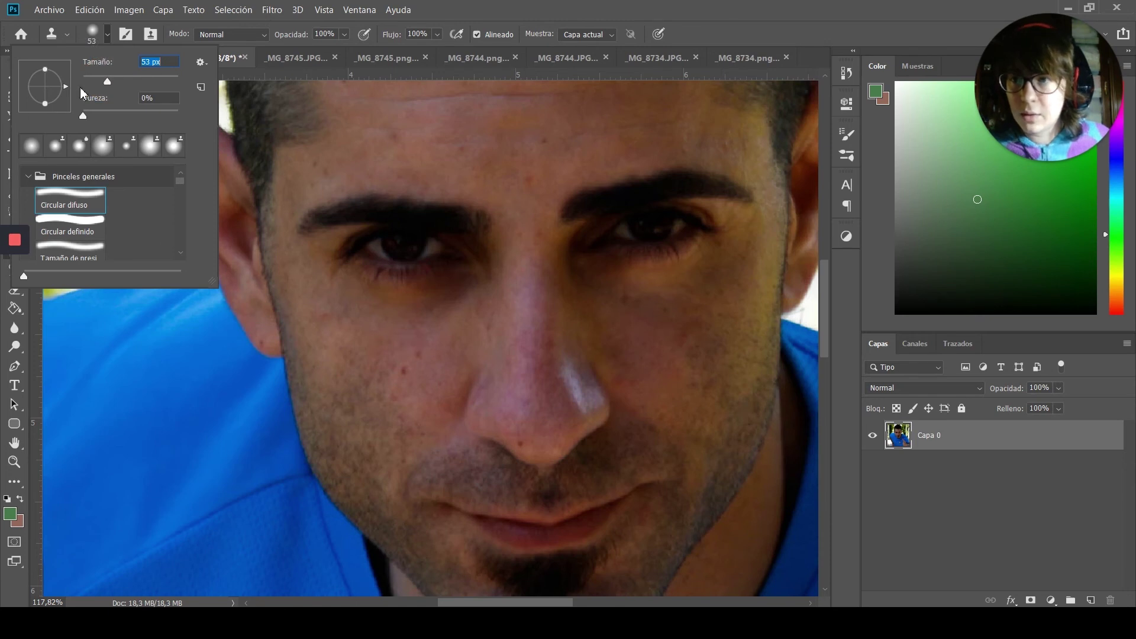
drag(107, 80, 116, 80)
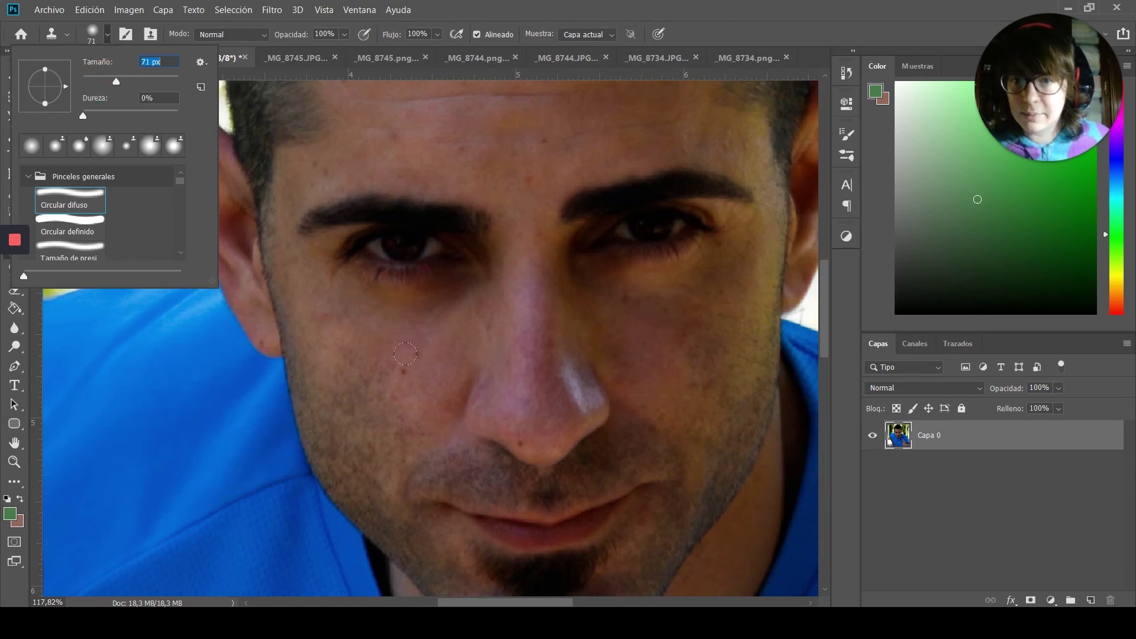
click(107, 33)
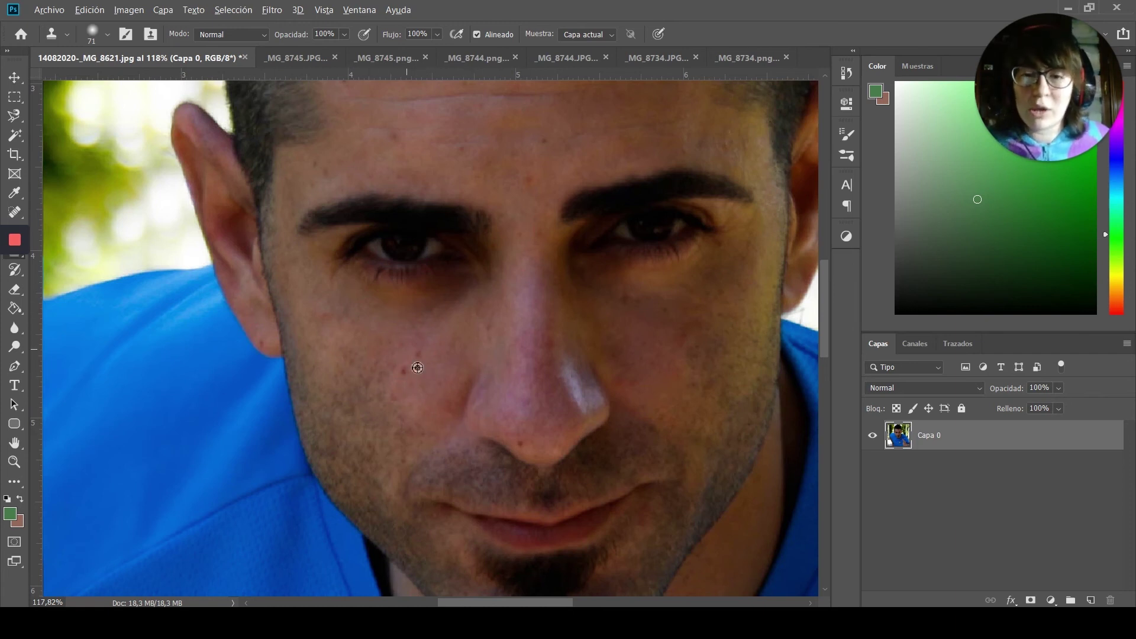
- Clone clean skin from beside the nose over the two small moles on the man's right cheek
alt+click(448, 386)
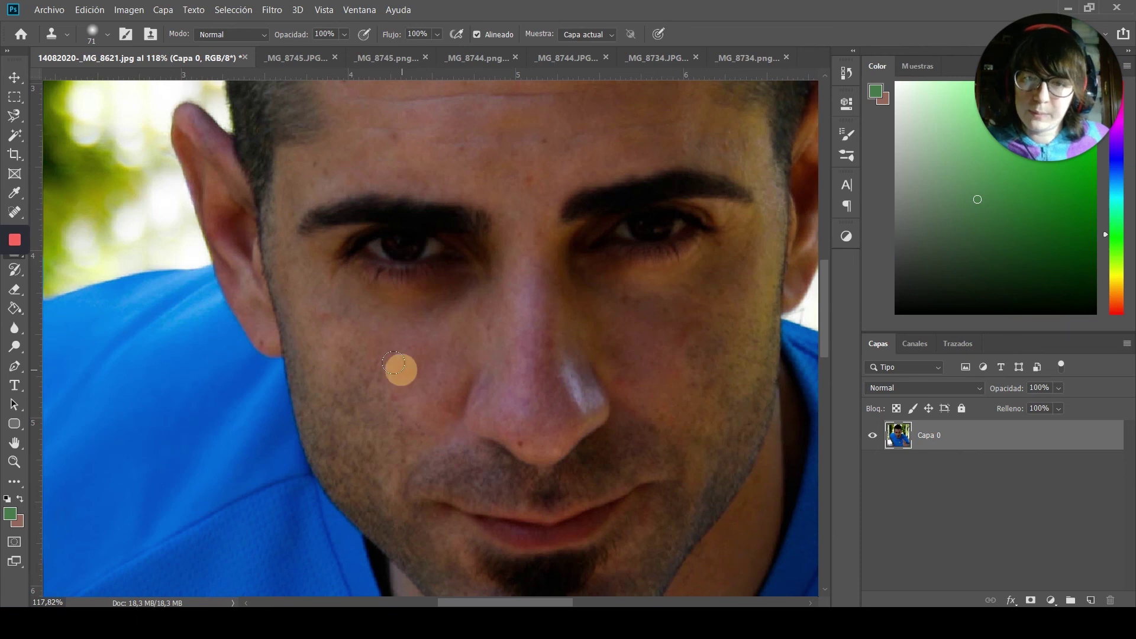
scroll(573, 233, down, 1)
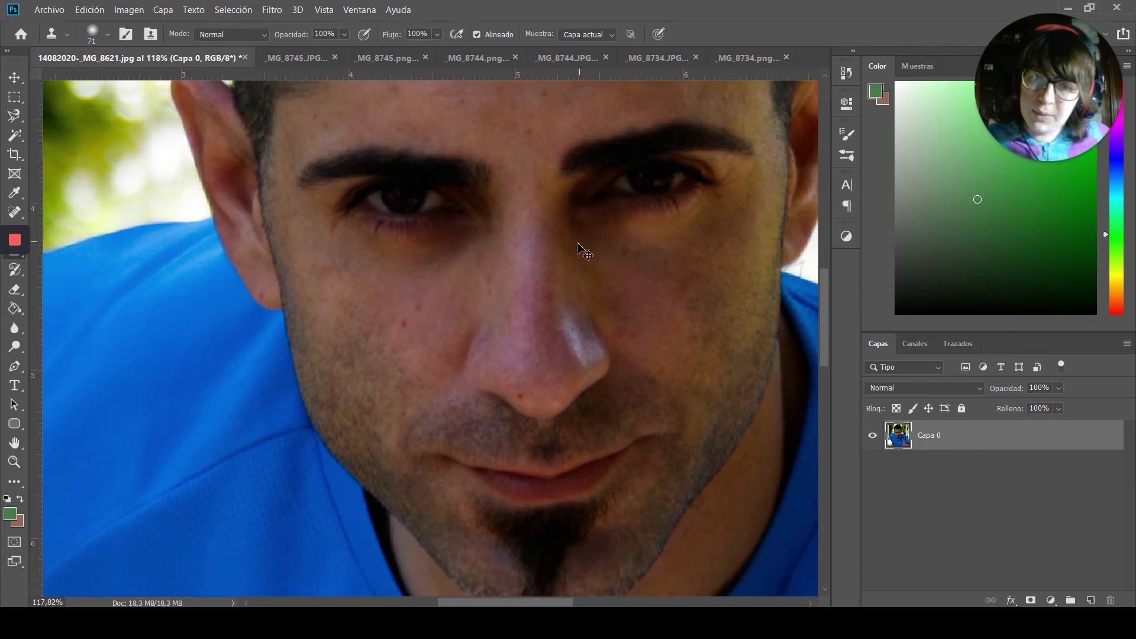
alt+click(457, 334)
click(416, 305)
click(405, 324)
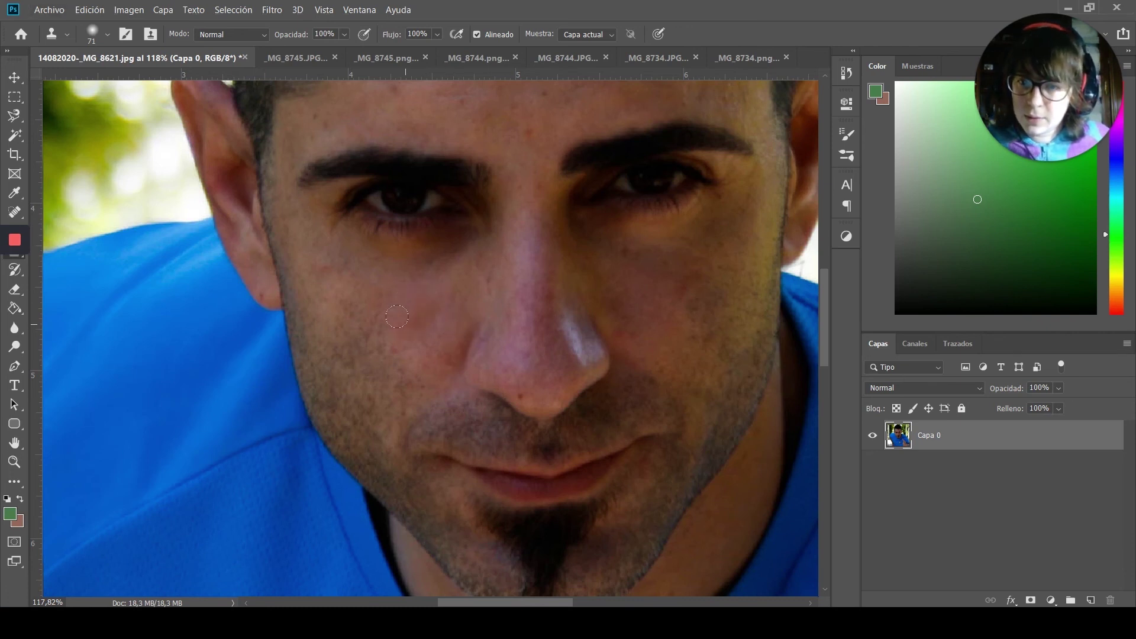
- Clone clean skin over the spots on the lower forehead above the right eyebrow and between the eyebrows
scroll(605, 305, up, 2)
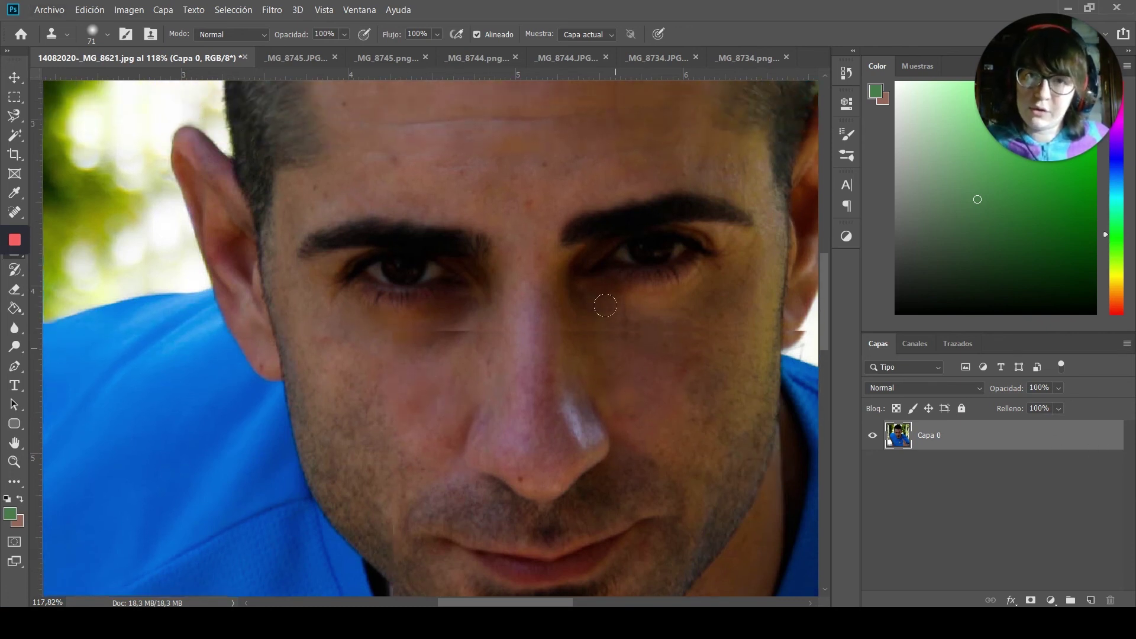
scroll(605, 305, up, 1)
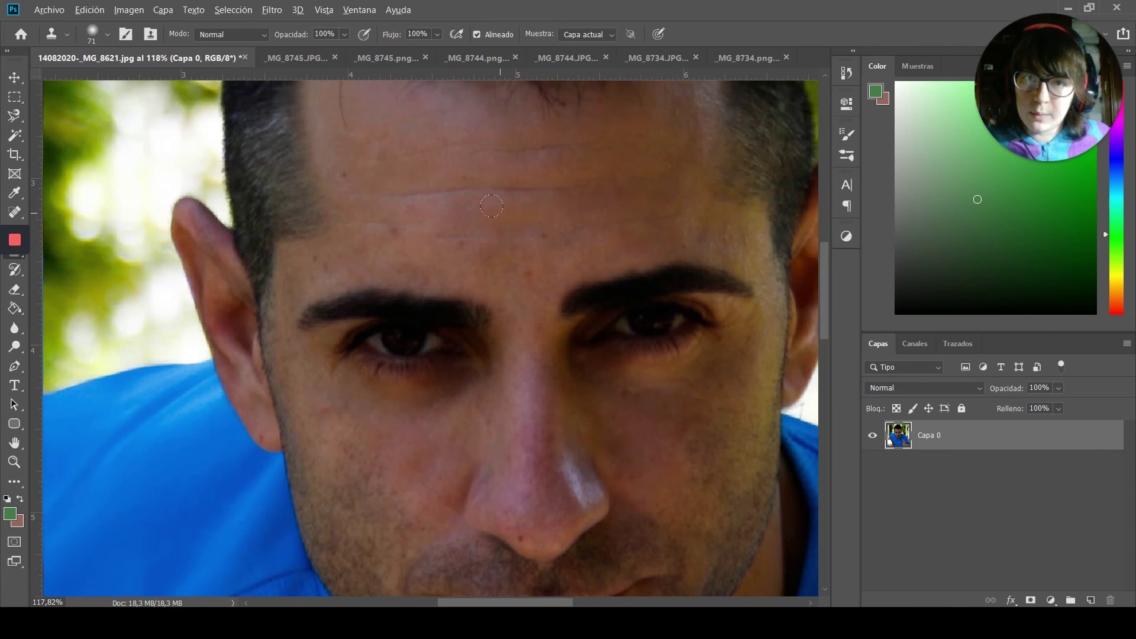
click(456, 241)
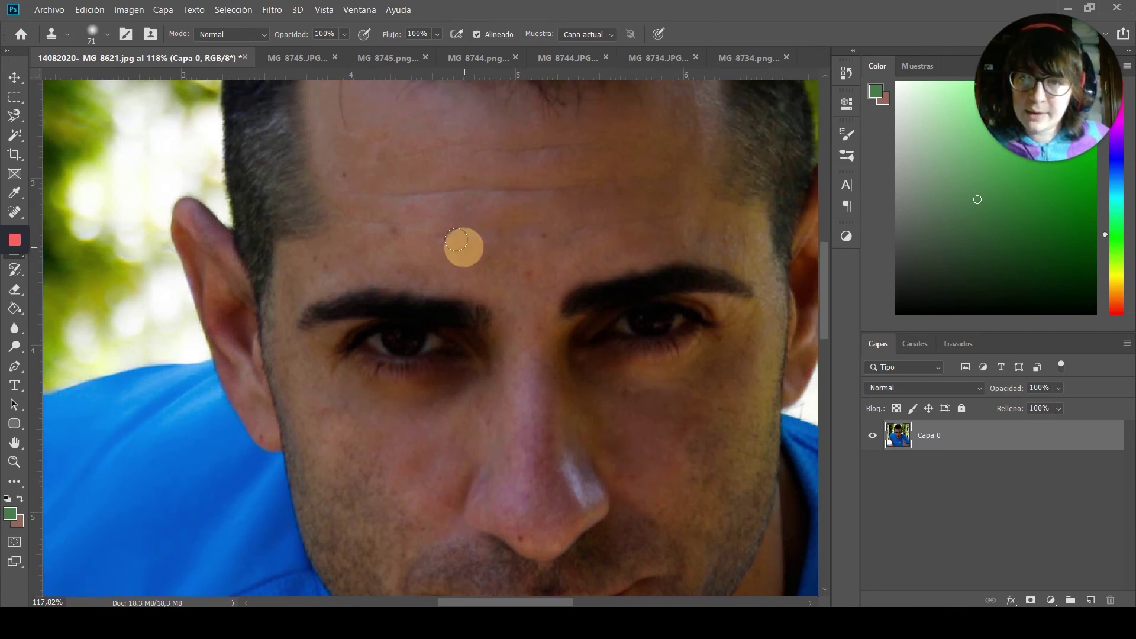
click(511, 268)
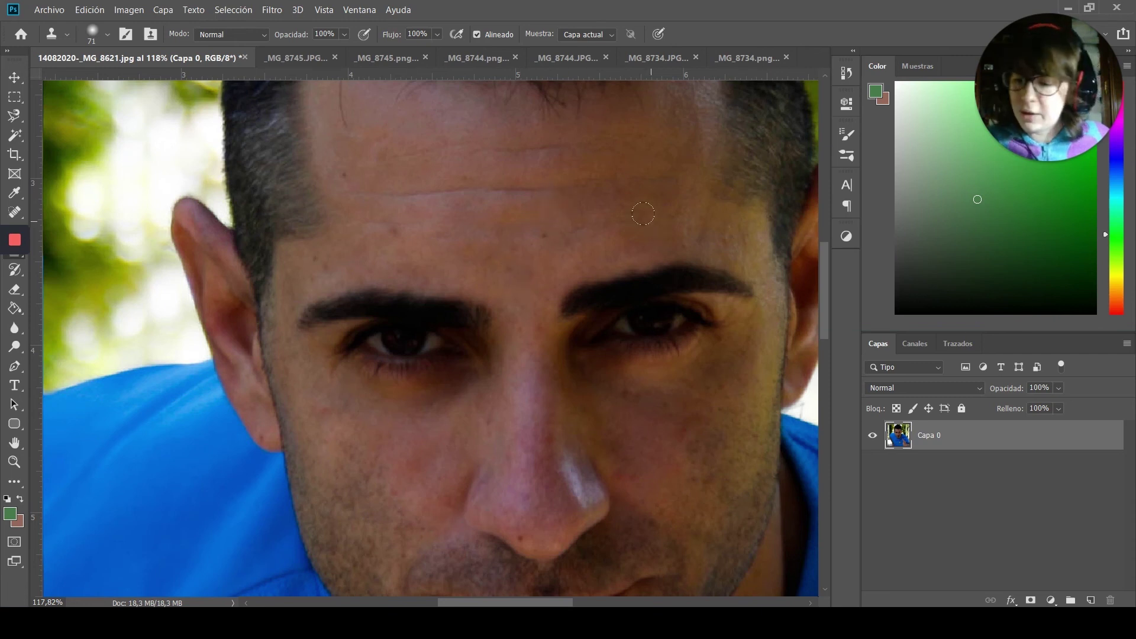
scroll(643, 214, down, 5)
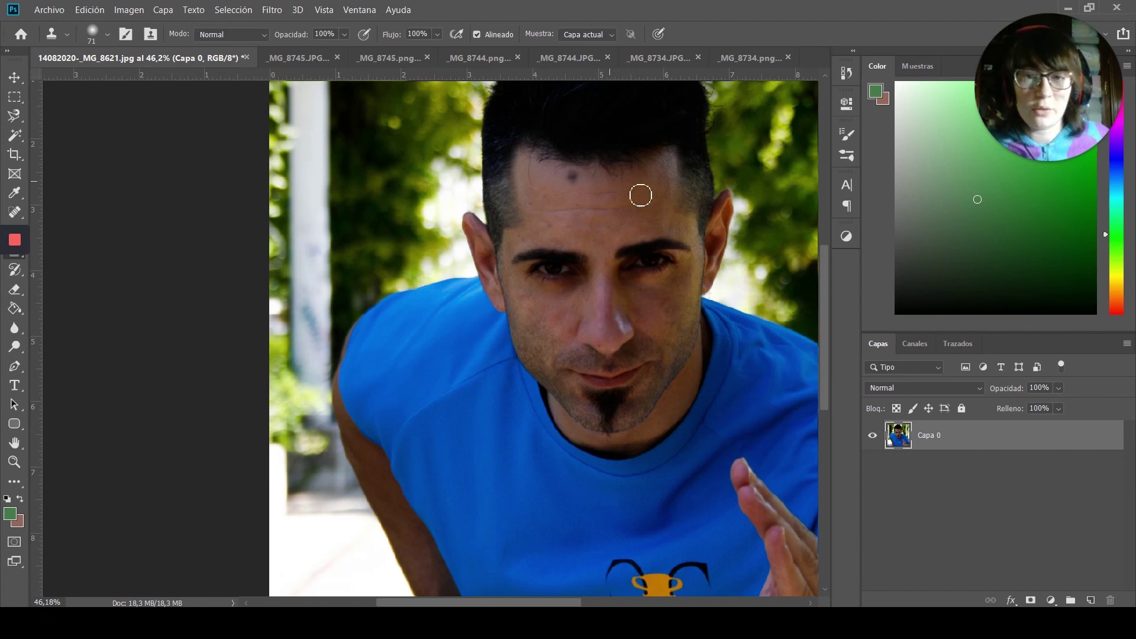
scroll(614, 327, up, 1)
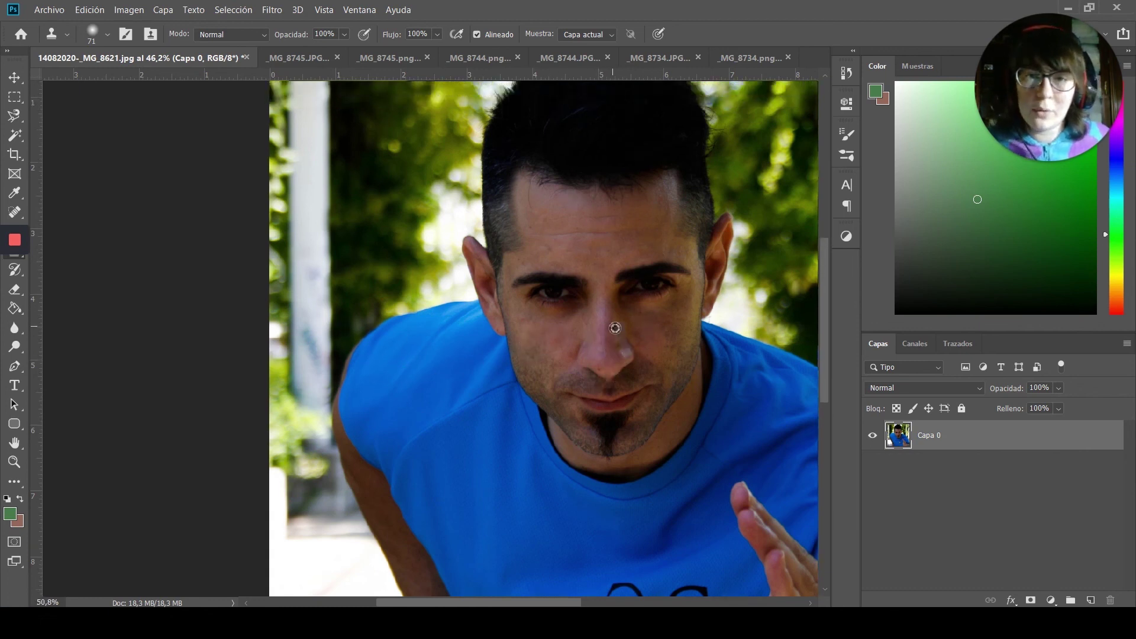
scroll(614, 328, up, 5)
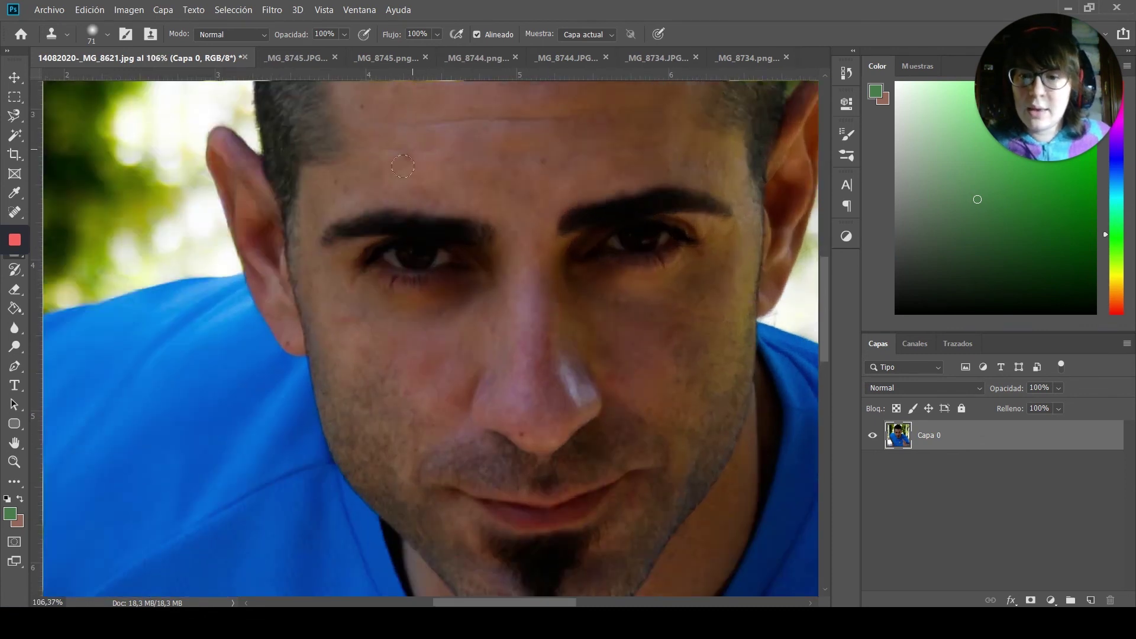
scroll(440, 317, up, 2)
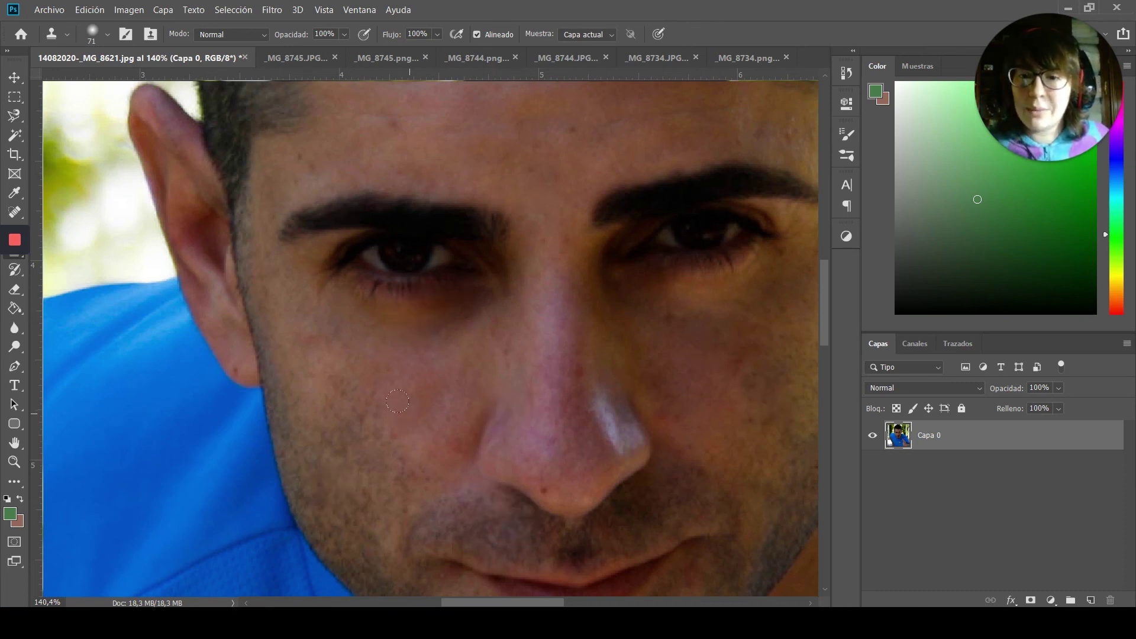
scroll(397, 401, down, 4)
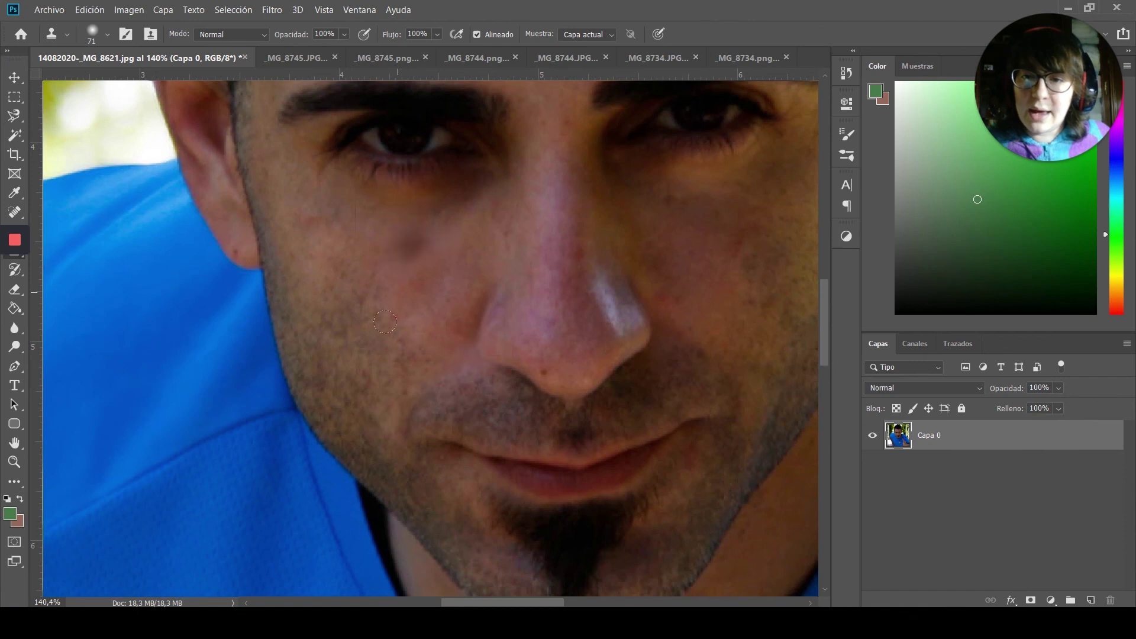